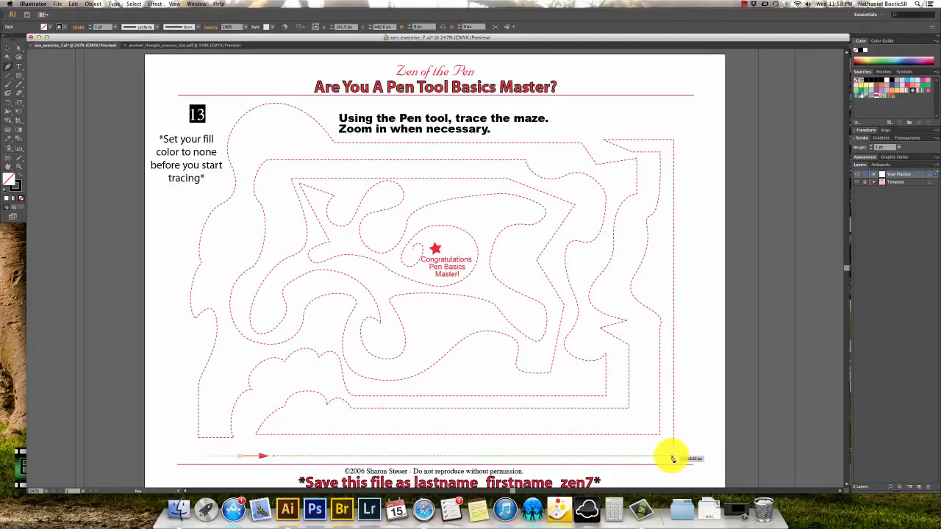
Trace the maze's outer bottom, right and top edges and the diagonal notch with straight Pen tool segments
{"action": "left_click", "coordinate": [674, 459]}
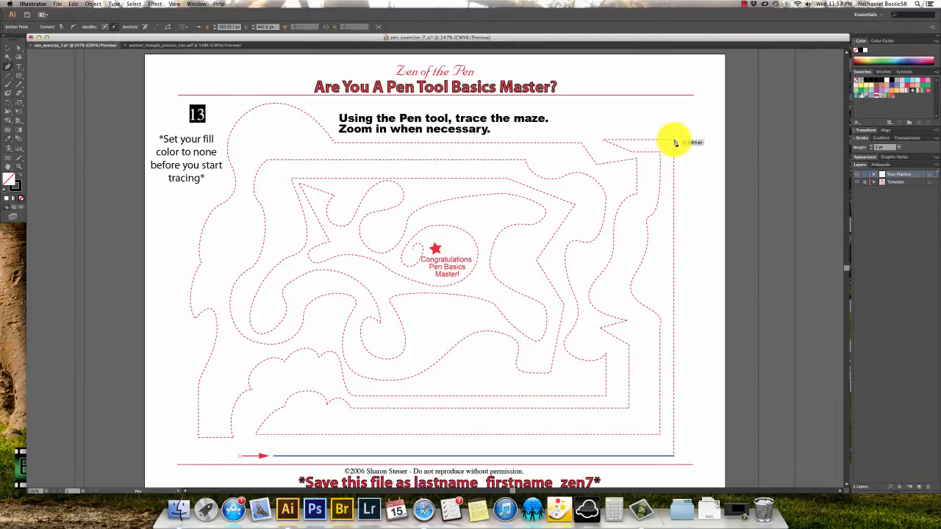
{"action": "left_click", "coordinate": [674, 141]}
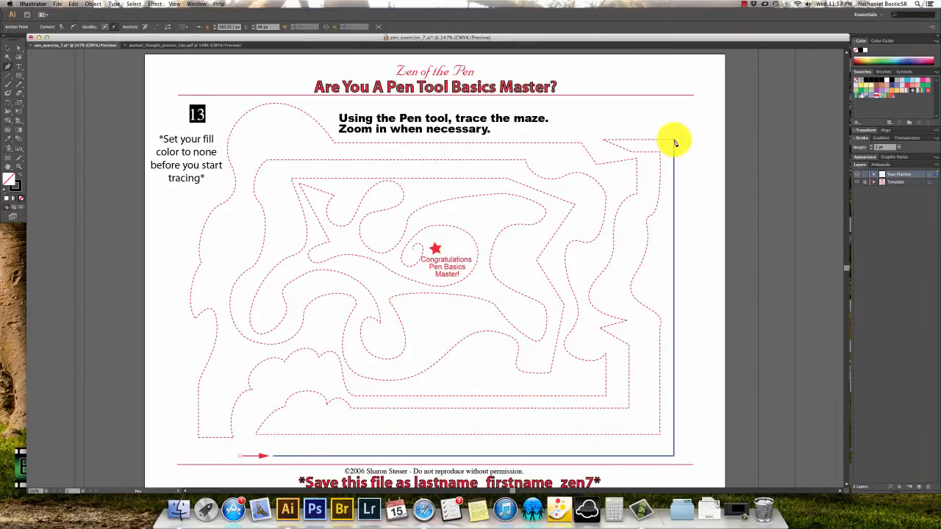
{"action": "left_click", "coordinate": [604, 142]}
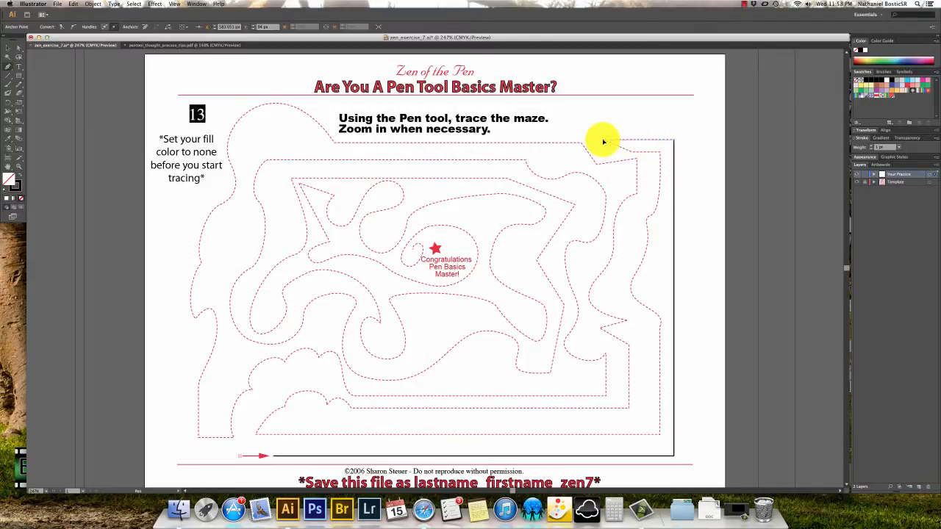
{"action": "left_click", "coordinate": [638, 154]}
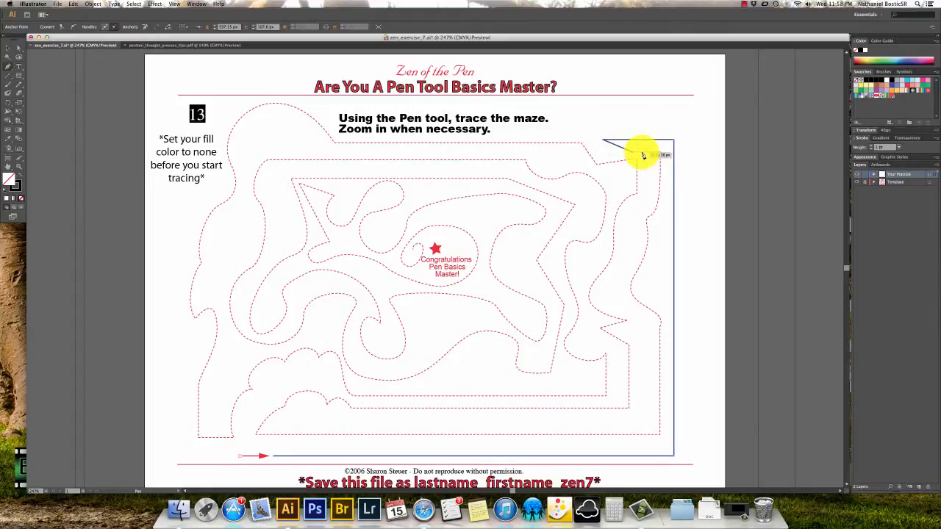
Extend the path with a short horizontal segment from the notch to the inner corner near the maze's upper right
{"action": "key", "text": "v"}
{"action": "key", "text": "super+equal"}
{"action": "key", "text": "super+equal"}
{"action": "key", "text": "super+equal"}
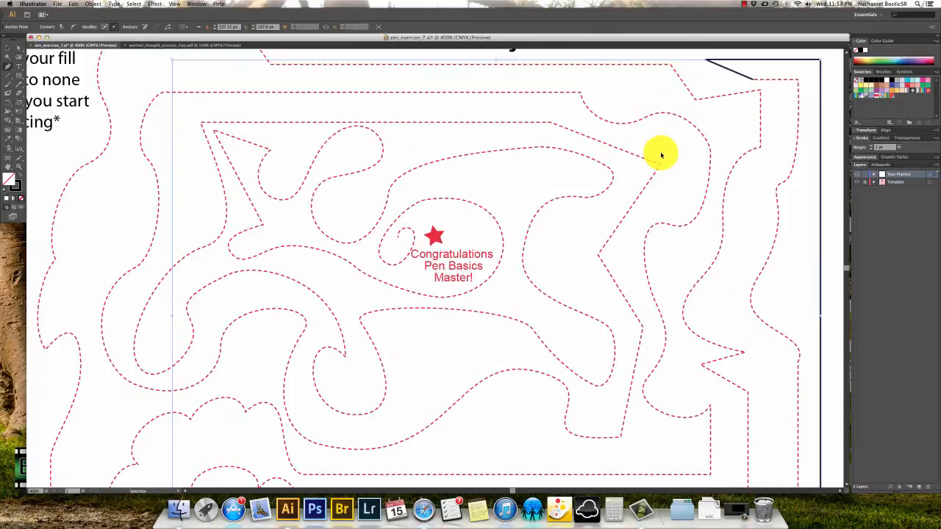
{"action": "left_click_drag", "start_coordinate": [718, 141], "coordinate": [444, 284]}
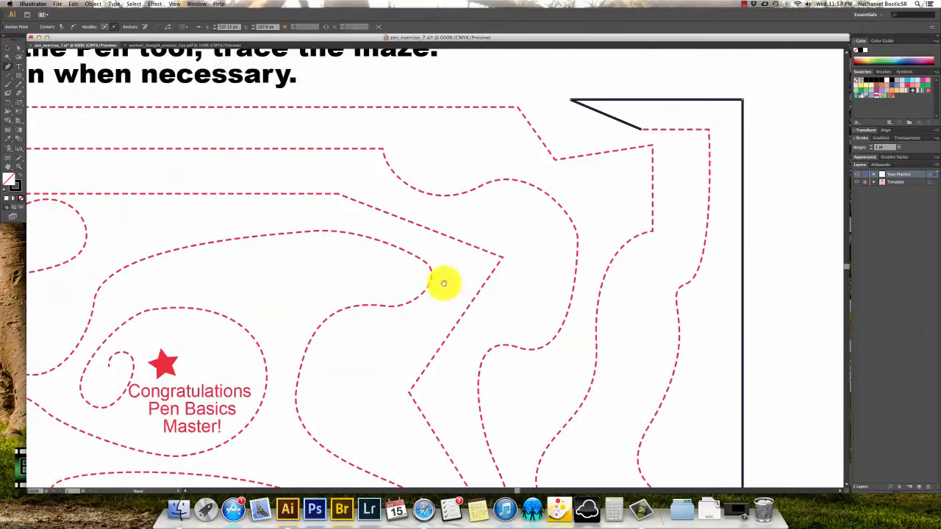
{"action": "left_click_drag", "start_coordinate": [597, 202], "coordinate": [388, 227]}
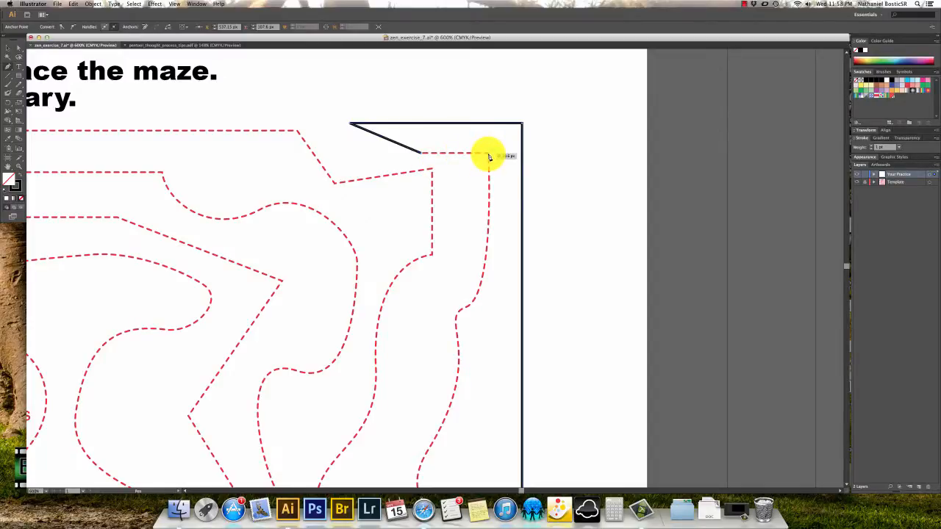
{"action": "left_click", "coordinate": [489, 155]}
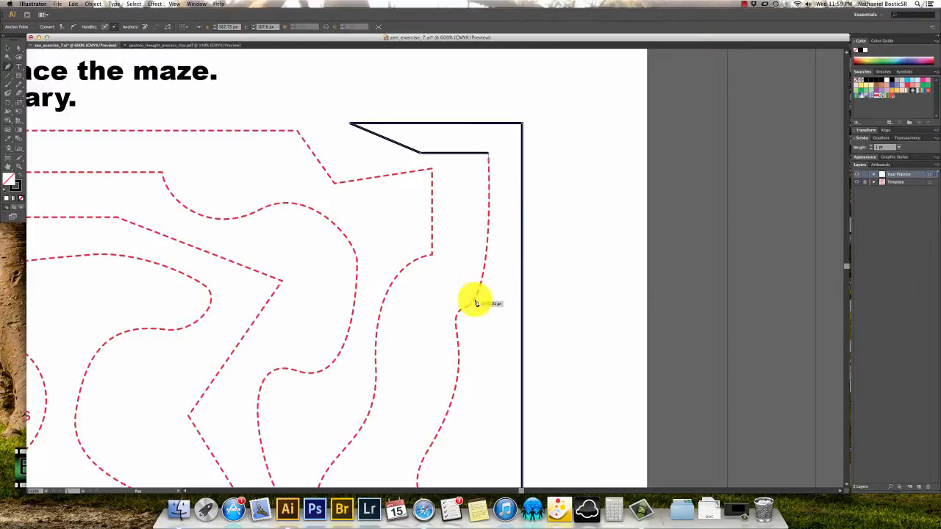
Trace the long curve down from the inner corner and around the small bend below it, using smooth anchor points
{"action": "left_click_drag", "start_coordinate": [473, 301], "coordinate": [452, 317]}
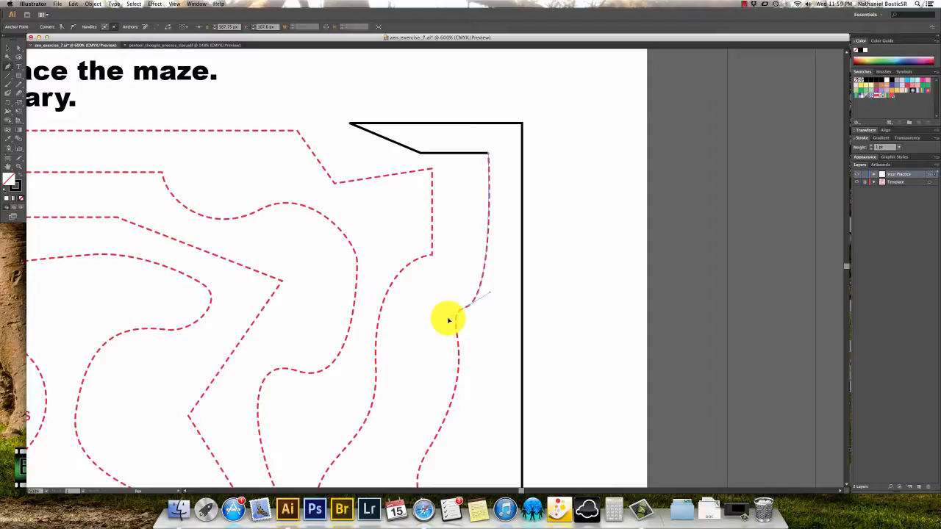
{"action": "left_click_drag", "start_coordinate": [447, 320], "coordinate": [448, 321]}
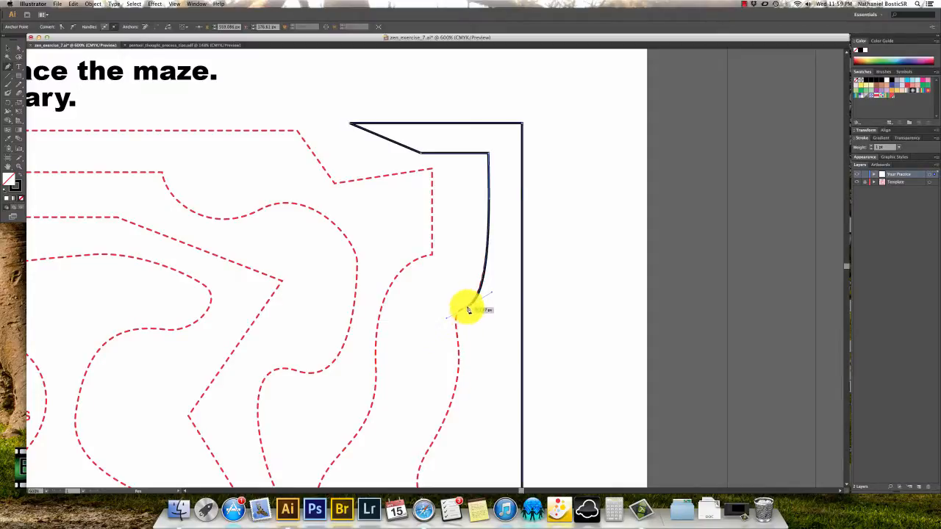
{"action": "left_click", "coordinate": [469, 306]}
{"action": "left_click", "coordinate": [467, 309]}
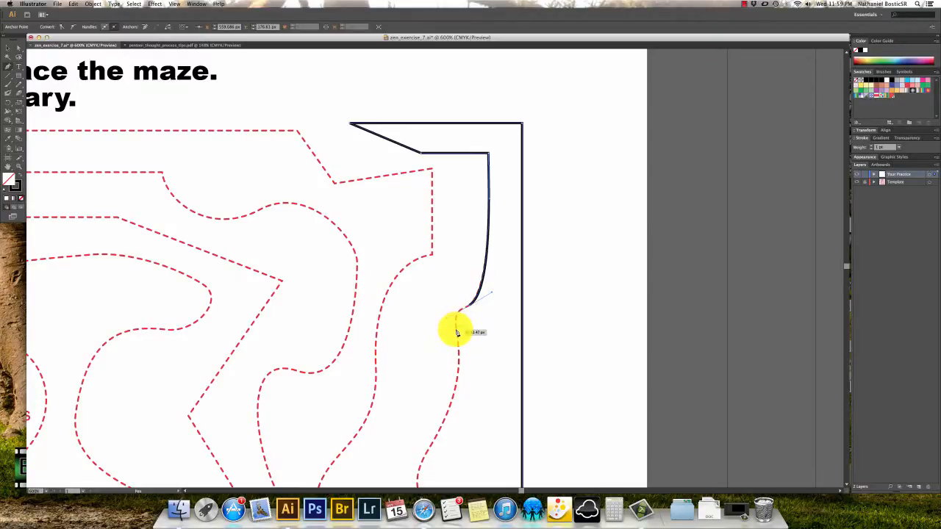
{"action": "left_click", "coordinate": [457, 333], "text": "super"}
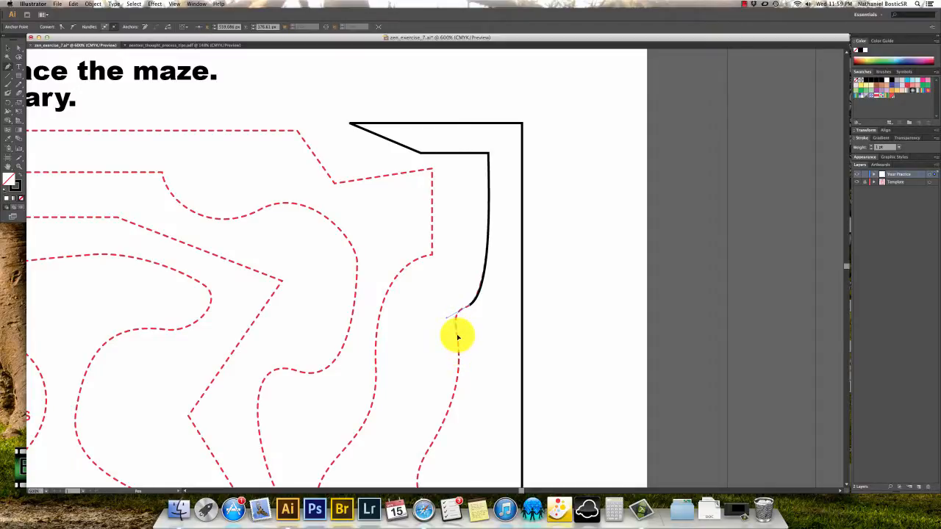
{"action": "left_click_drag", "start_coordinate": [455, 329], "coordinate": [466, 257]}
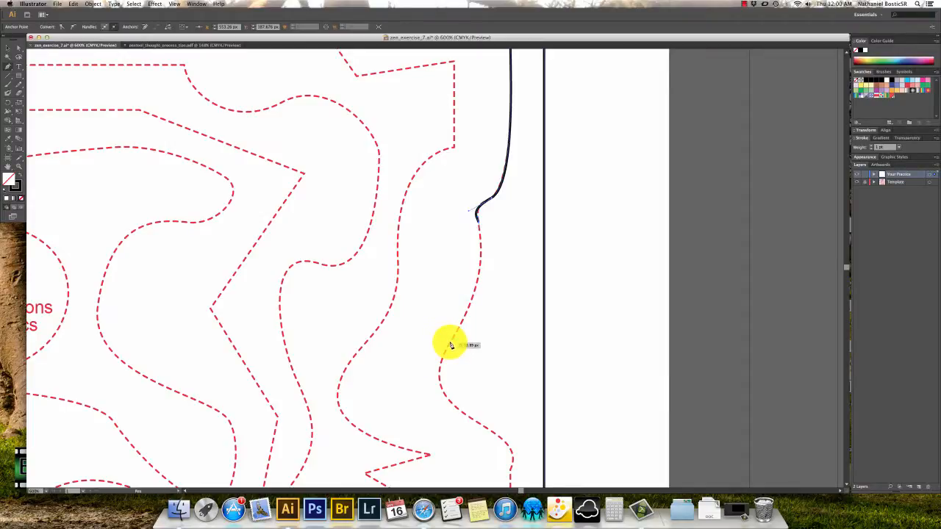
Continue the path down the wavy right wall with two curved segments, past its inward bulge
{"action": "left_click_drag", "start_coordinate": [449, 345], "coordinate": [427, 384]}
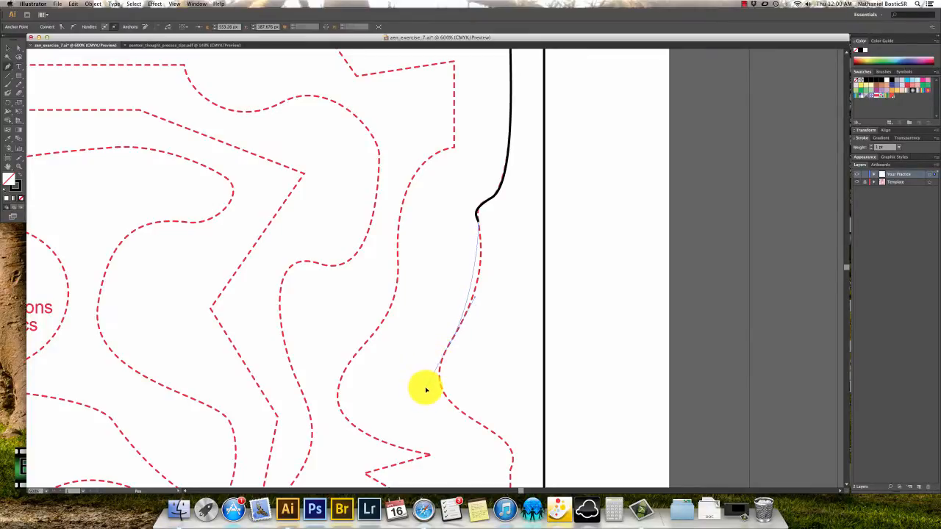
{"action": "left_click_drag", "start_coordinate": [426, 389], "coordinate": [426, 386]}
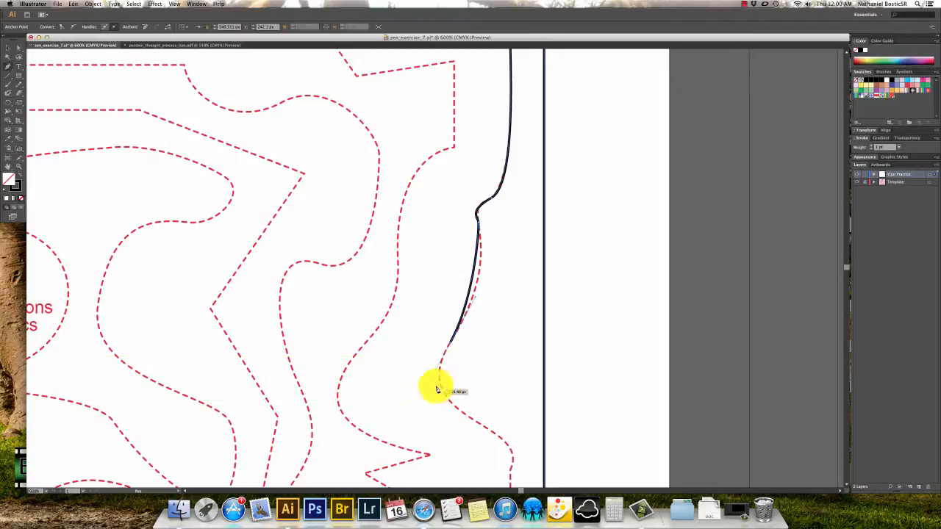
{"action": "left_click_drag", "start_coordinate": [456, 408], "coordinate": [455, 408]}
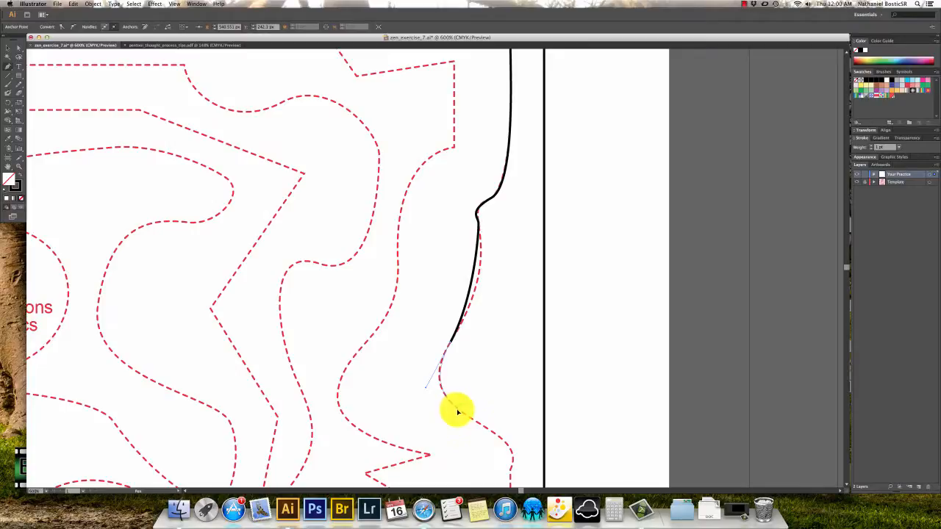
{"action": "left_click_drag", "start_coordinate": [462, 414], "coordinate": [464, 415]}
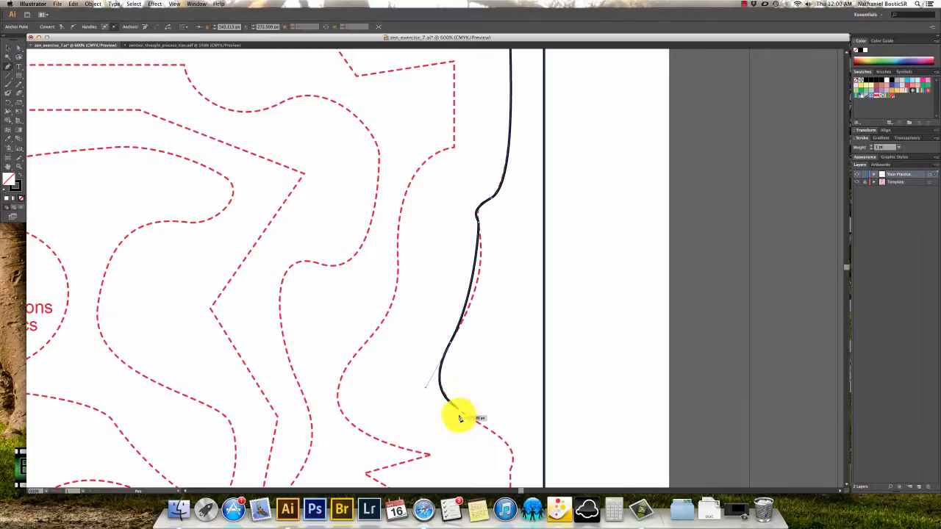
Trace the outward curve of the right wall down to the start of its straight vertical edge
{"action": "left_click_drag", "start_coordinate": [458, 419], "coordinate": [362, 252]}
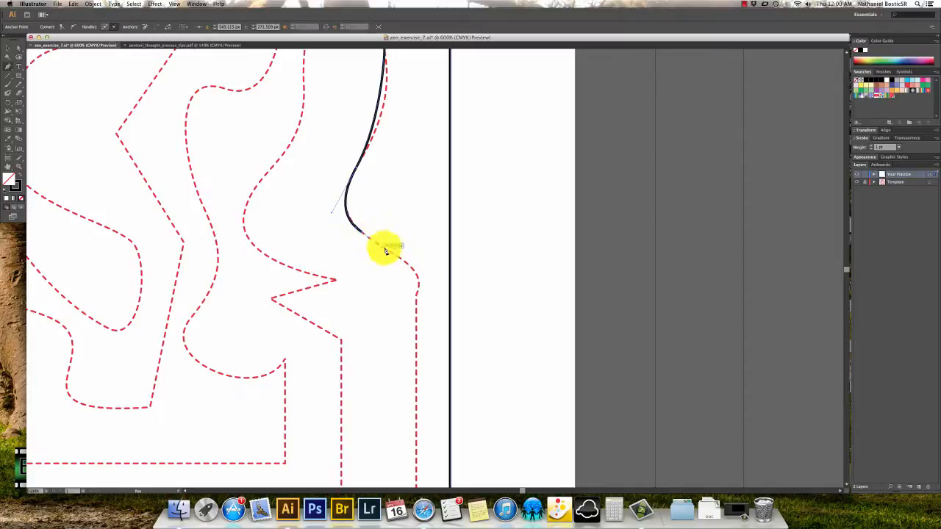
{"action": "left_click", "coordinate": [416, 299]}
{"action": "left_click_drag", "start_coordinate": [416, 297], "coordinate": [402, 316]}
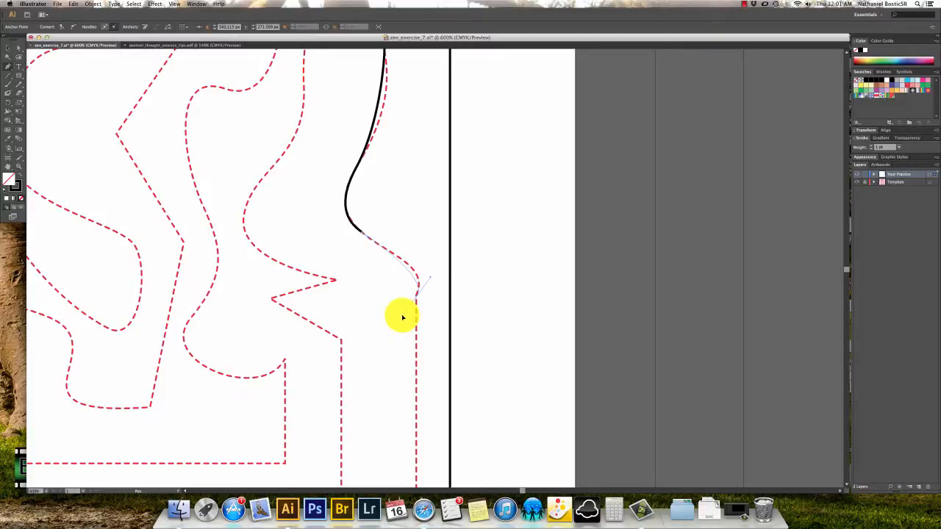
{"action": "mouse_move", "coordinate": [403, 319]}
{"action": "left_mouse_down"}
{"action": "mouse_move", "coordinate": [401, 327]}
{"action": "mouse_move", "coordinate": [417, 313]}
{"action": "mouse_move", "coordinate": [416, 330]}
{"action": "mouse_move", "coordinate": [415, 308]}
{"action": "mouse_move", "coordinate": [403, 311]}
{"action": "mouse_move", "coordinate": [400, 330]}
{"action": "left_mouse_up"}
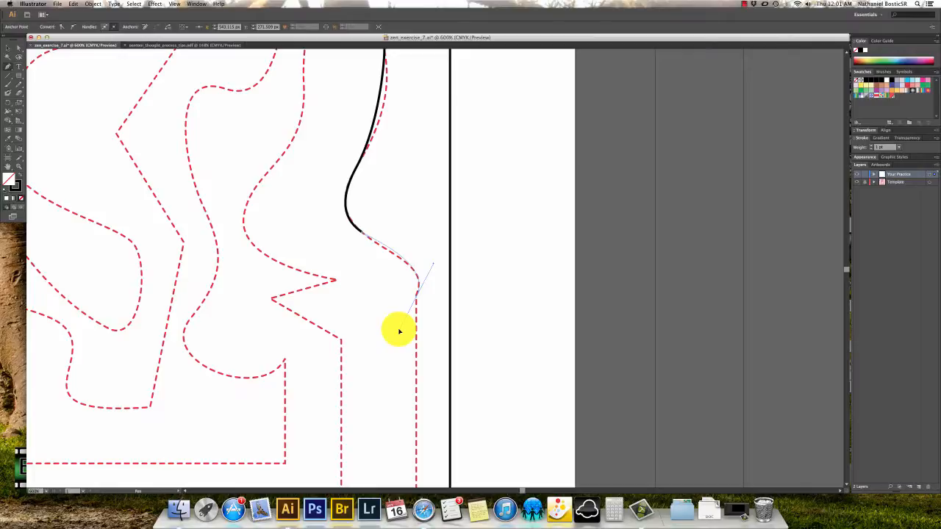
{"action": "left_click_drag", "start_coordinate": [399, 332], "coordinate": [396, 330]}
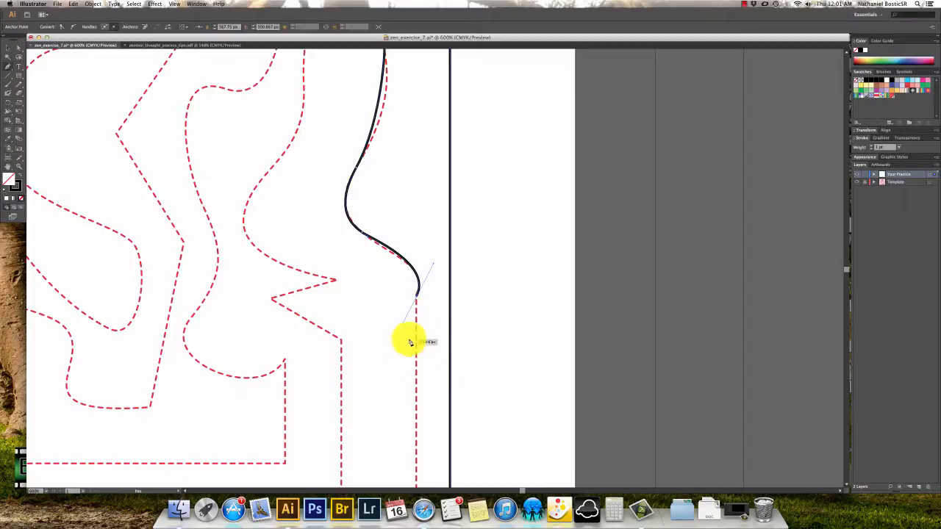
Trace the straight wall down to the lower-right corner and along the long horizontal edge to its far left end
{"action": "key", "text": "space"}
{"action": "left_click_drag", "start_coordinate": [406, 276], "coordinate": [397, 246]}
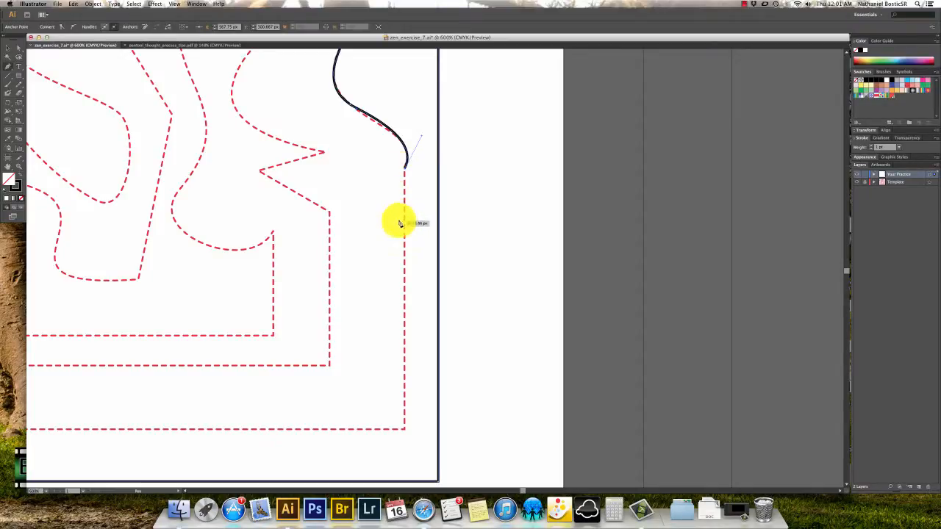
{"action": "left_click", "coordinate": [404, 433]}
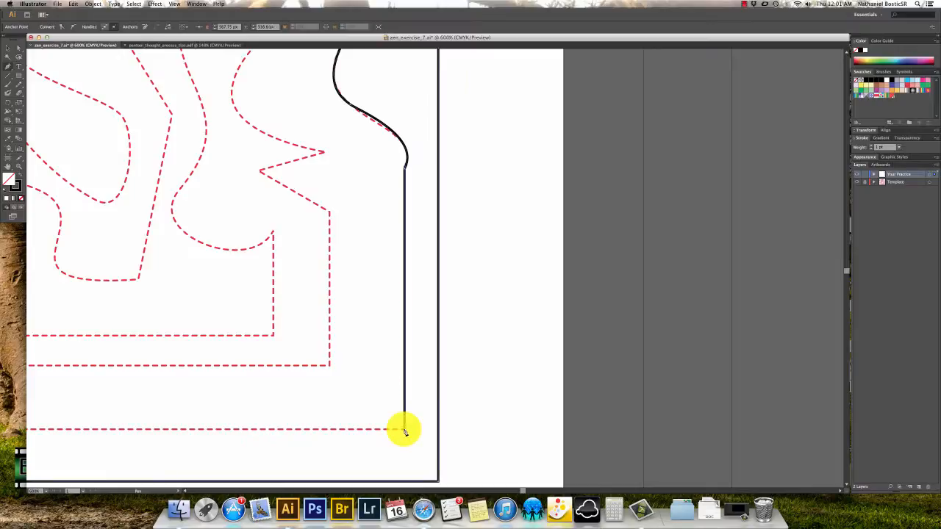
{"action": "left_click_drag", "start_coordinate": [323, 441], "coordinate": [332, 440]}
{"action": "scroll", "coordinate": [332, 440], "scroll_direction": "left", "scroll_amount": 10}
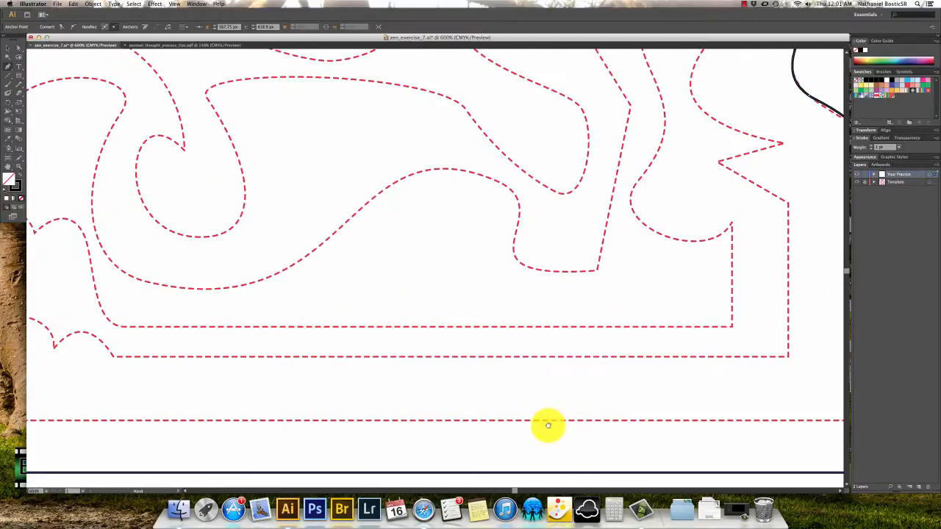
{"action": "scroll", "coordinate": [369, 422], "scroll_direction": "left", "scroll_amount": 5}
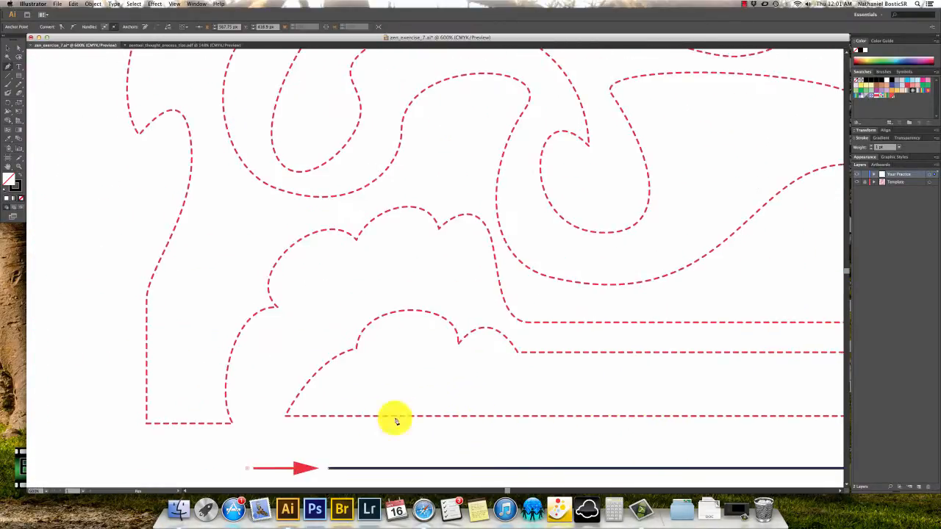
{"action": "left_click", "coordinate": [288, 419]}
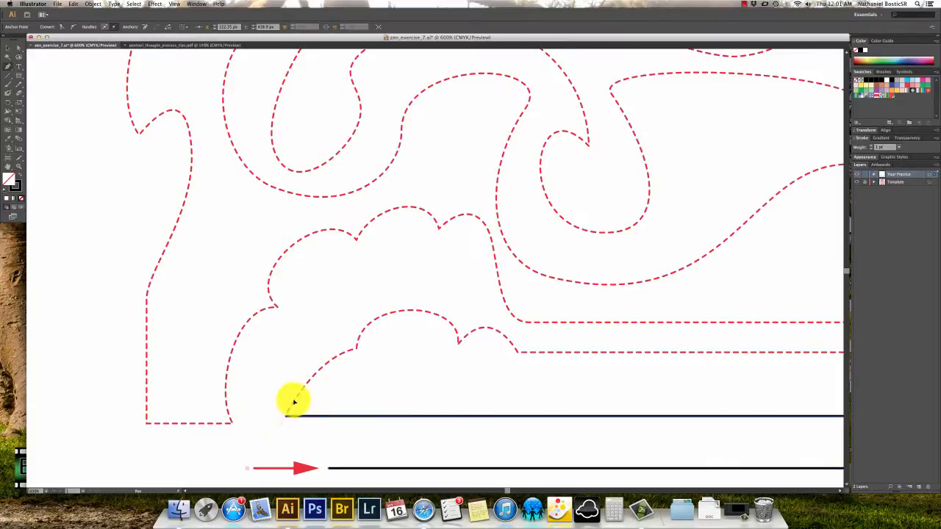
{"action": "left_click_drag", "start_coordinate": [304, 389], "coordinate": [362, 316]}
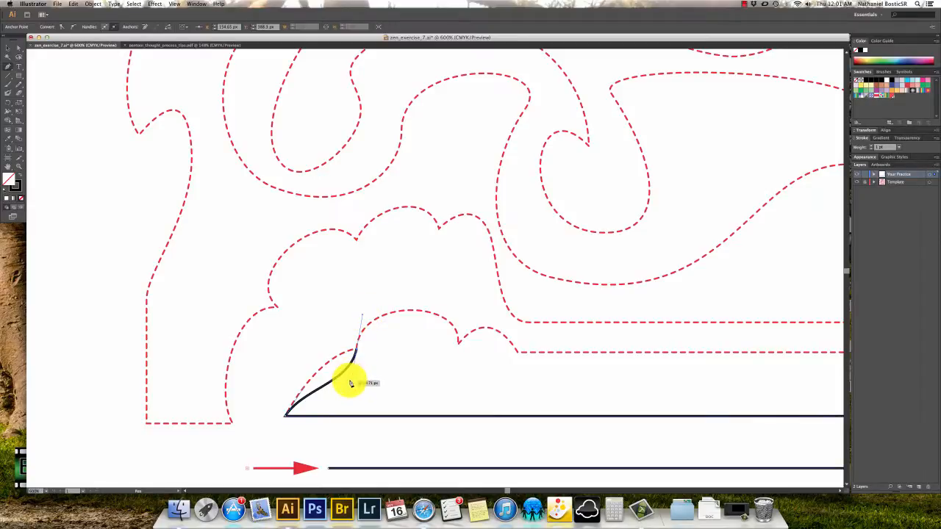
{"action": "left_click_drag", "start_coordinate": [352, 383], "coordinate": [322, 358]}
{"action": "key", "text": "super+z"}
{"action": "key", "text": "super+z"}
{"action": "key", "text": "super+z"}
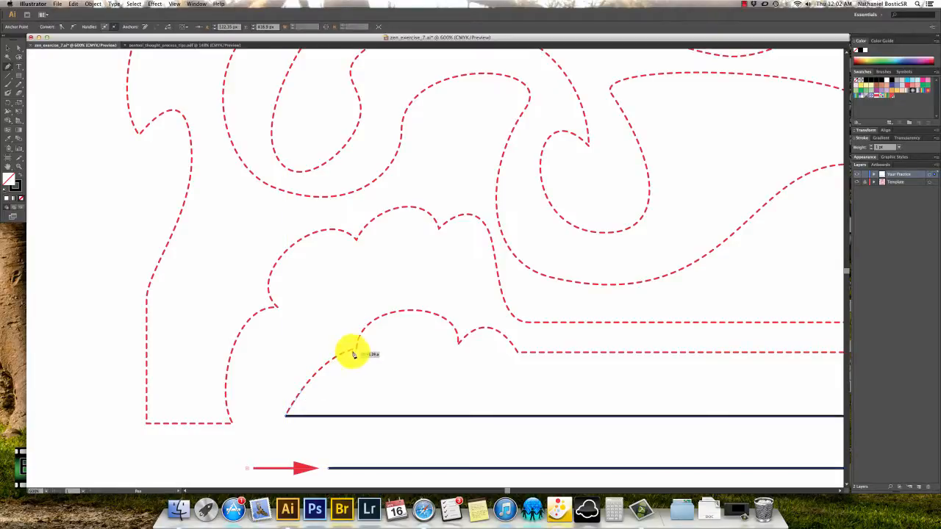
Trace the three arcs of the lower cloud shape, redirecting the anchor handles at the cusps between them
{"action": "left_click_drag", "start_coordinate": [358, 347], "coordinate": [394, 344]}
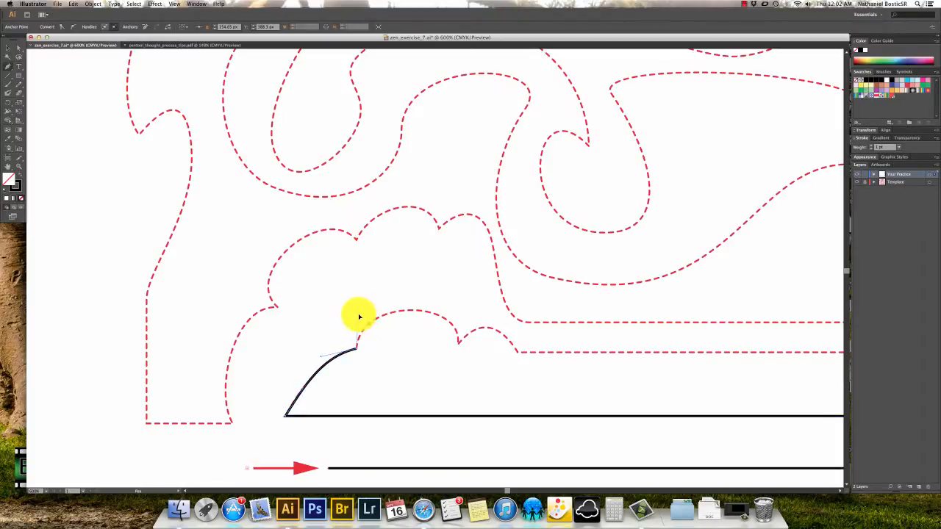
{"action": "left_click_drag", "start_coordinate": [362, 316], "coordinate": [364, 320]}
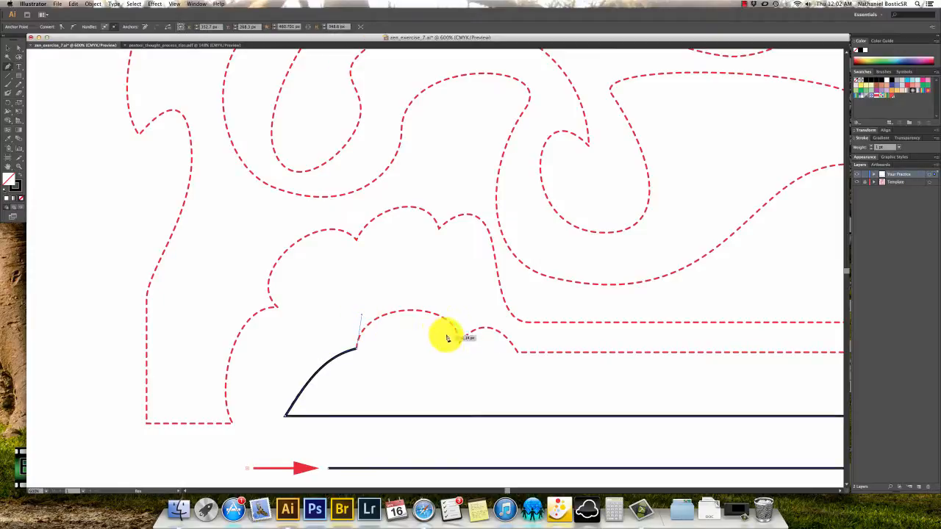
{"action": "left_click_drag", "start_coordinate": [458, 344], "coordinate": [453, 398]}
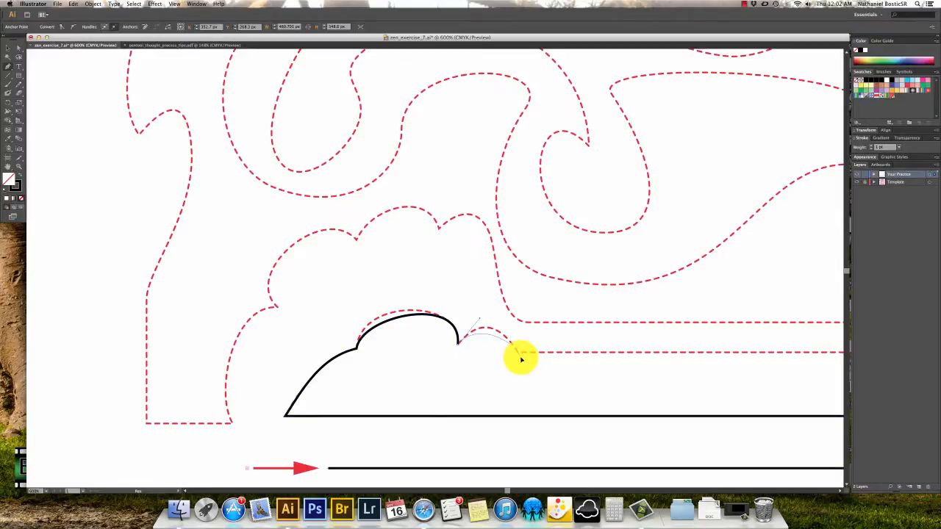
{"action": "left_click_drag", "start_coordinate": [521, 356], "coordinate": [294, 342]}
{"action": "left_click_drag", "start_coordinate": [479, 325], "coordinate": [399, 336]}
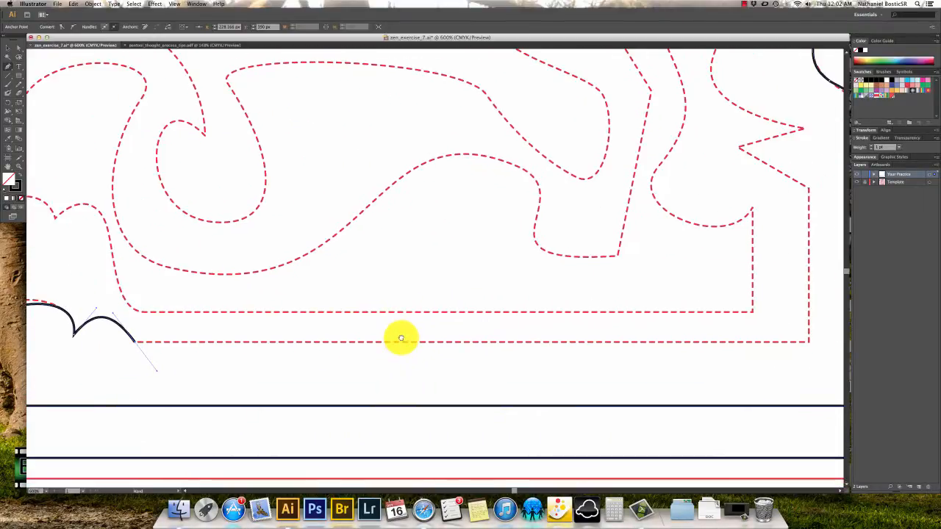
{"action": "left_click", "coordinate": [135, 342]}
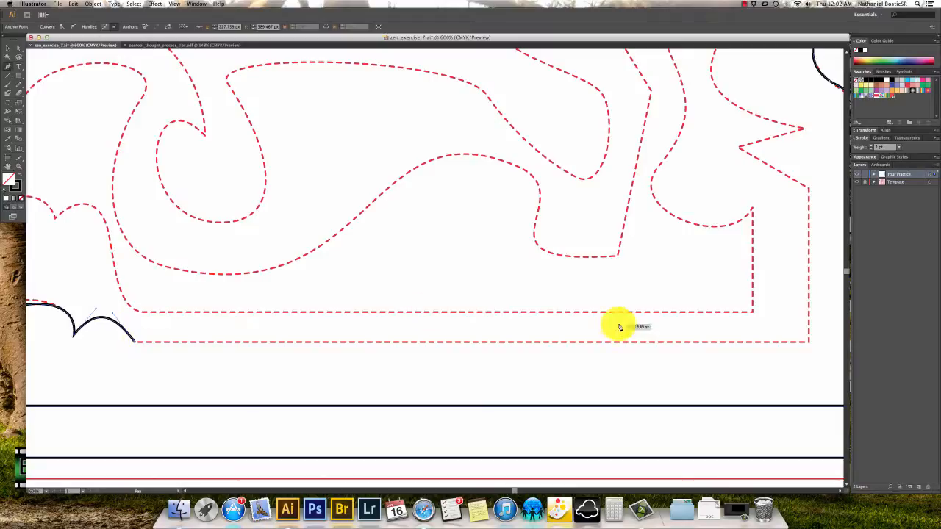
{"action": "left_click", "coordinate": [809, 344]}
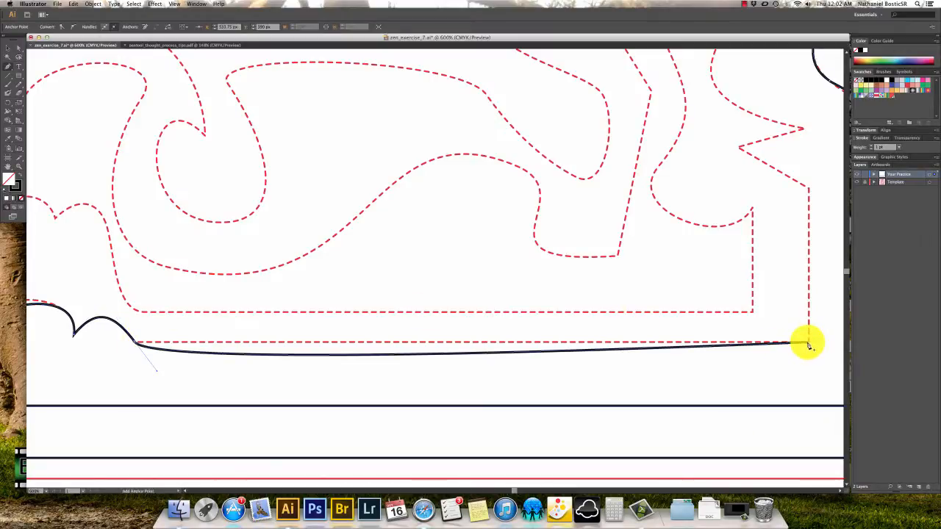
{"action": "key", "text": "super+z"}
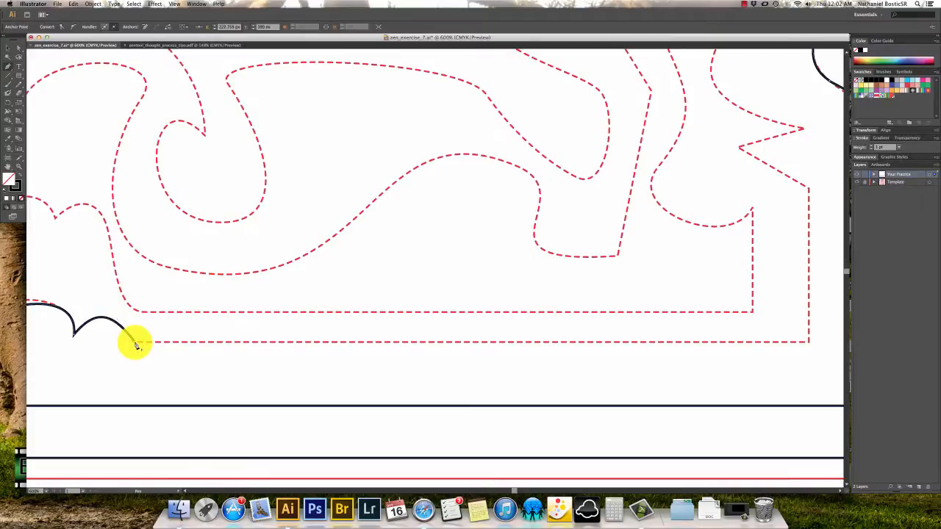
Trace the long straight edge from the lower cloud shape to the lower-right corner of the dashed wall
{"action": "left_click", "coordinate": [810, 344]}
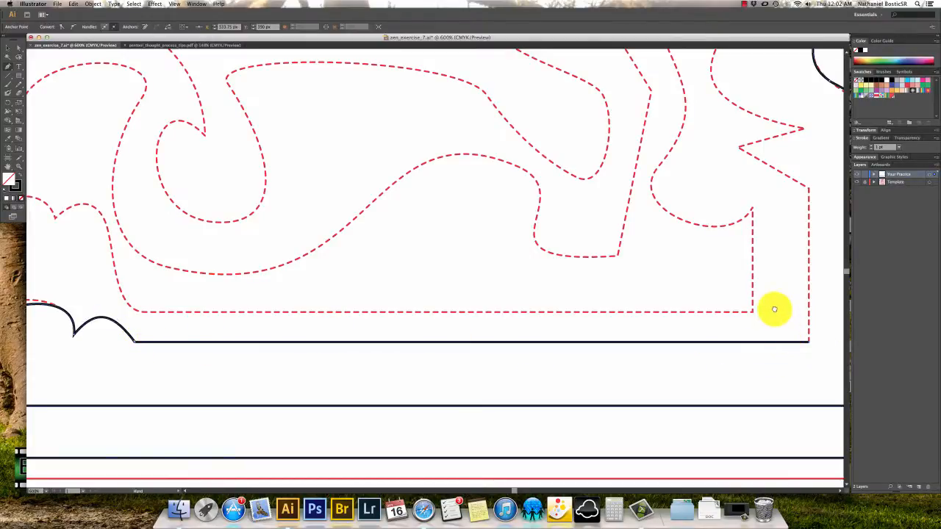
{"action": "left_click_drag", "start_coordinate": [773, 309], "coordinate": [704, 406]}
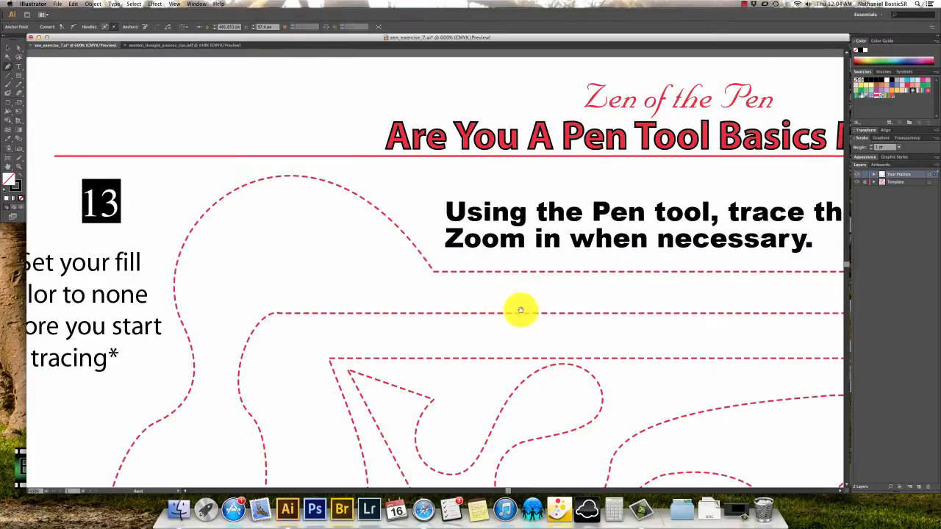
{"action": "left_click_drag", "start_coordinate": [522, 311], "coordinate": [326, 235]}
{"action": "left_click_drag", "start_coordinate": [458, 335], "coordinate": [353, 154]}
{"action": "left_click_drag", "start_coordinate": [434, 327], "coordinate": [348, 383]}
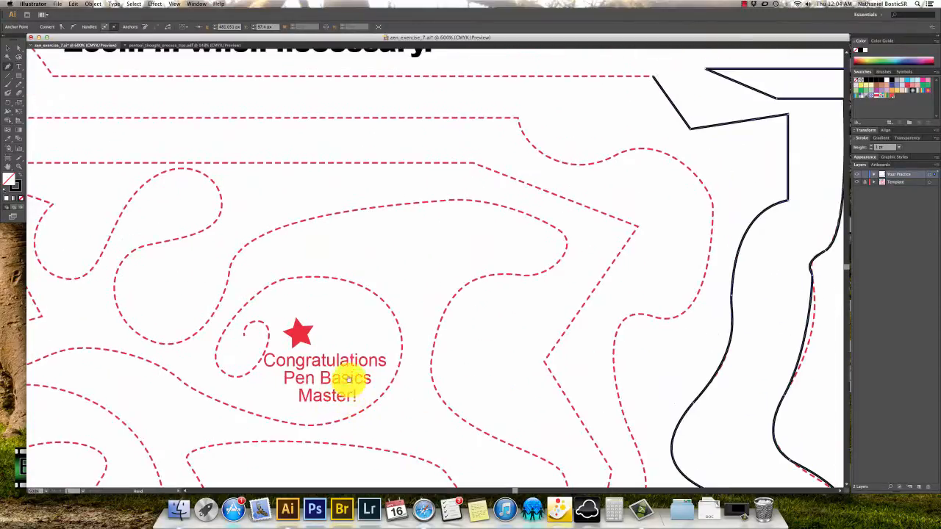
{"action": "left_click_drag", "start_coordinate": [382, 199], "coordinate": [556, 347]}
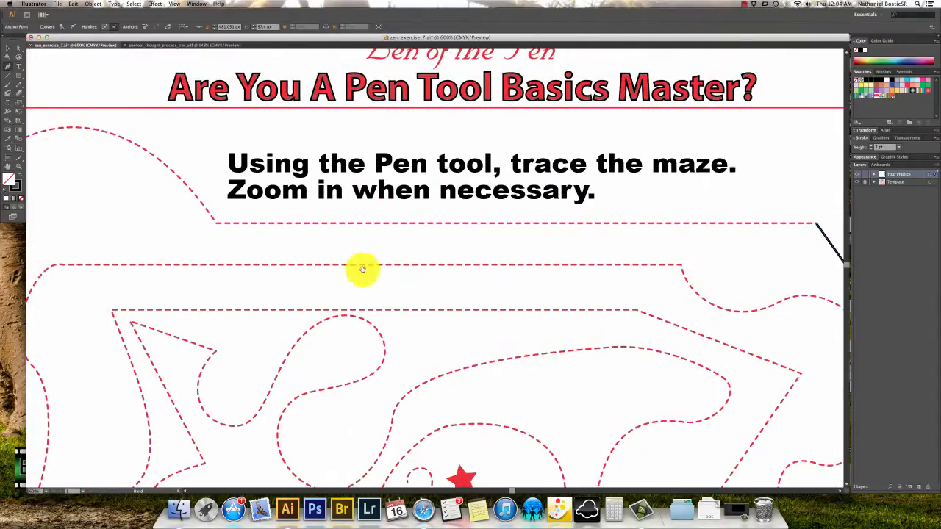
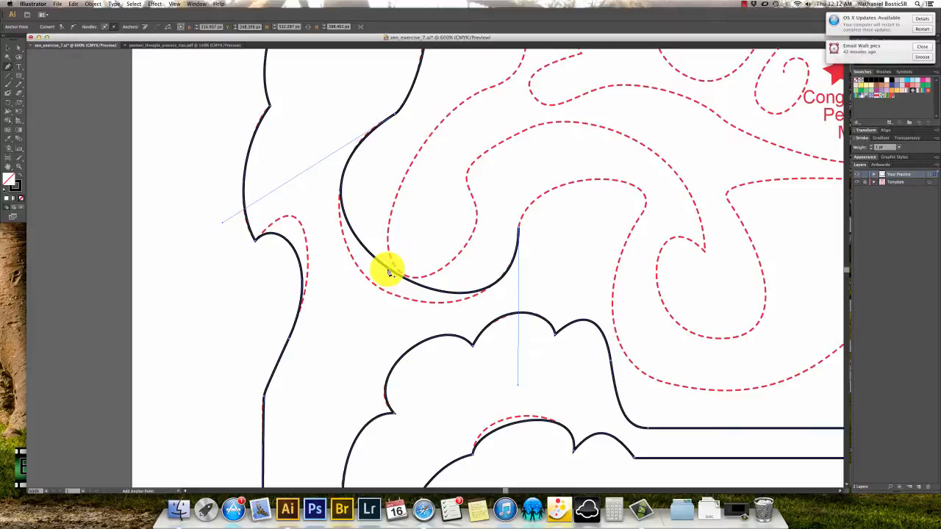
Add an anchor point on the large U-shaped curve and trace the hump beside it with one curved segment
{"action": "left_click_drag", "start_coordinate": [388, 273], "coordinate": [377, 292]}
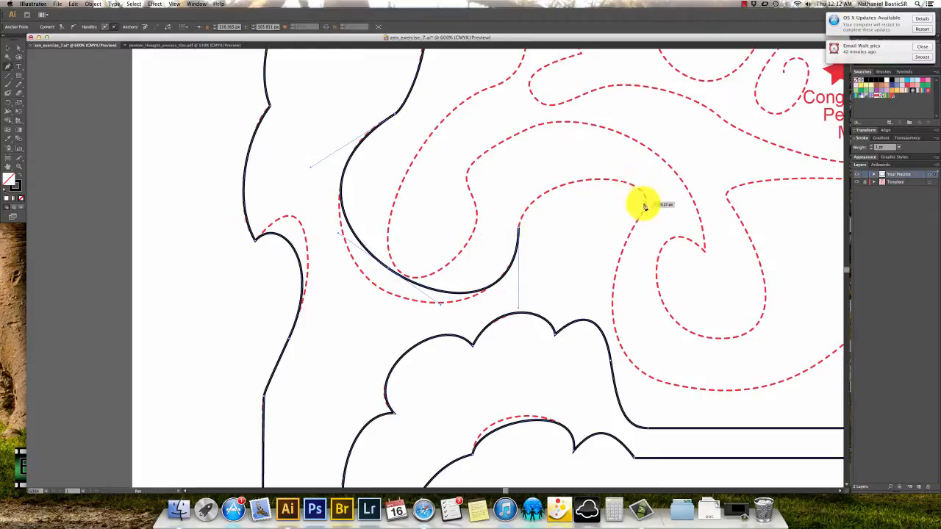
{"action": "mouse_move", "coordinate": [644, 203]}
{"action": "left_mouse_down"}
{"action": "mouse_move", "coordinate": [622, 237]}
{"action": "mouse_move", "coordinate": [625, 251]}
{"action": "left_mouse_up"}
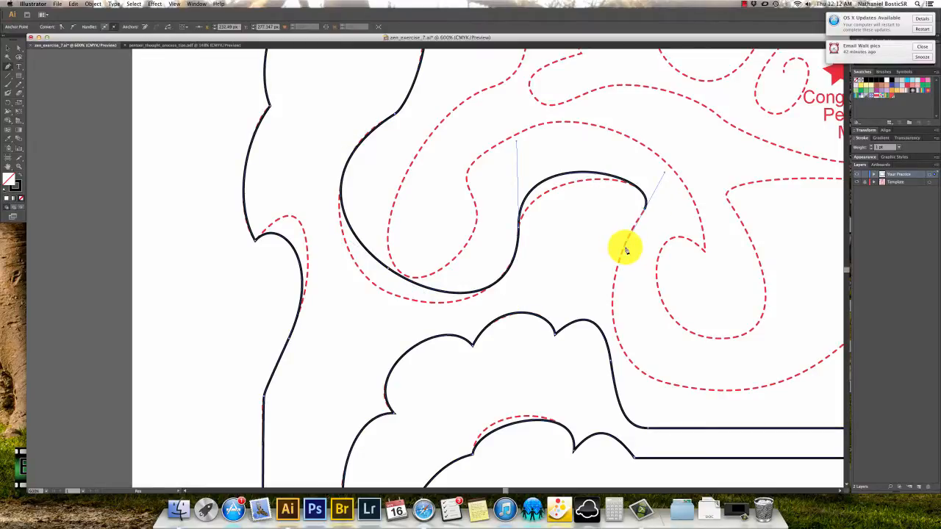
Adjust the direction handles at both ends of the new hump so it follows the dashed line above the cloud shape
{"action": "left_click_drag", "start_coordinate": [516, 142], "coordinate": [520, 179]}
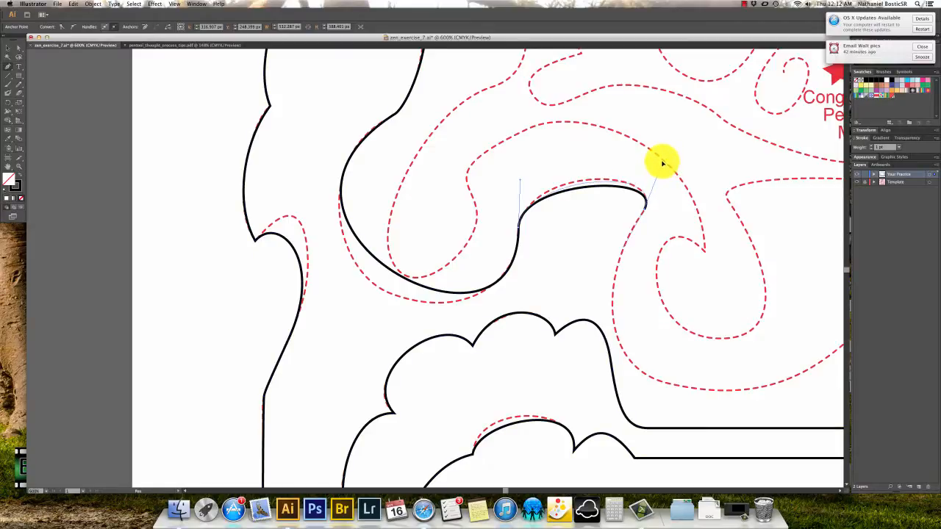
{"action": "left_click_drag", "start_coordinate": [659, 159], "coordinate": [654, 156]}
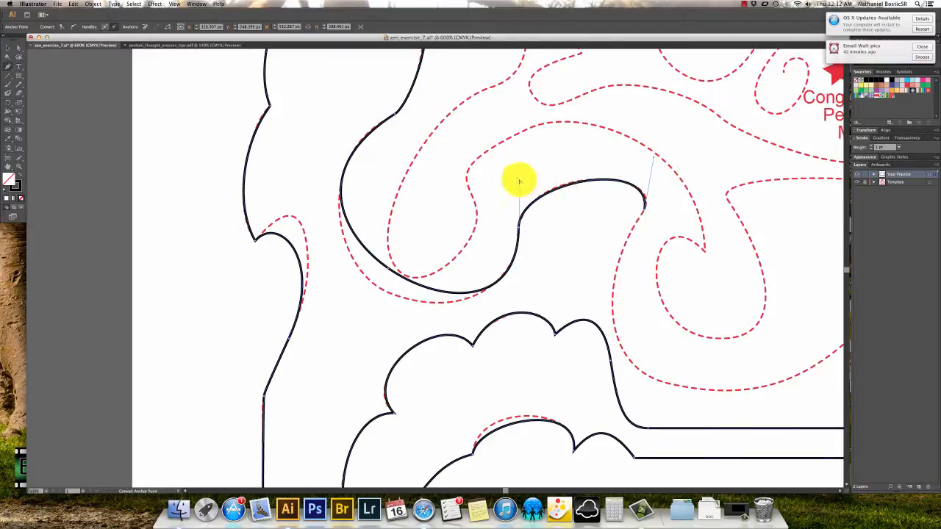
{"action": "left_click_drag", "start_coordinate": [519, 181], "coordinate": [519, 176]}
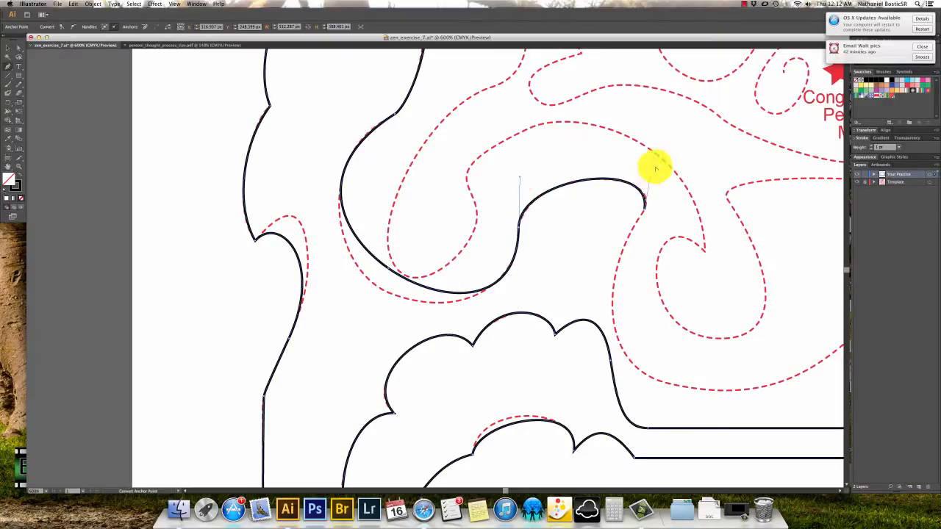
{"action": "left_click_drag", "start_coordinate": [656, 169], "coordinate": [657, 157]}
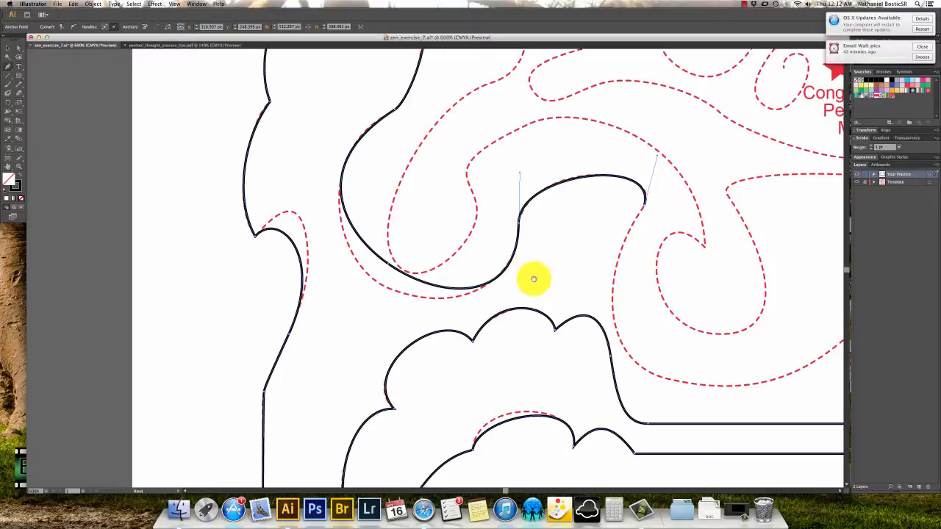
Trace the sloping wall and rounded lower-right tip of the lobe below the Congratulations text, correcting the first curve's handle
{"action": "left_click_drag", "start_coordinate": [536, 275], "coordinate": [468, 200]}
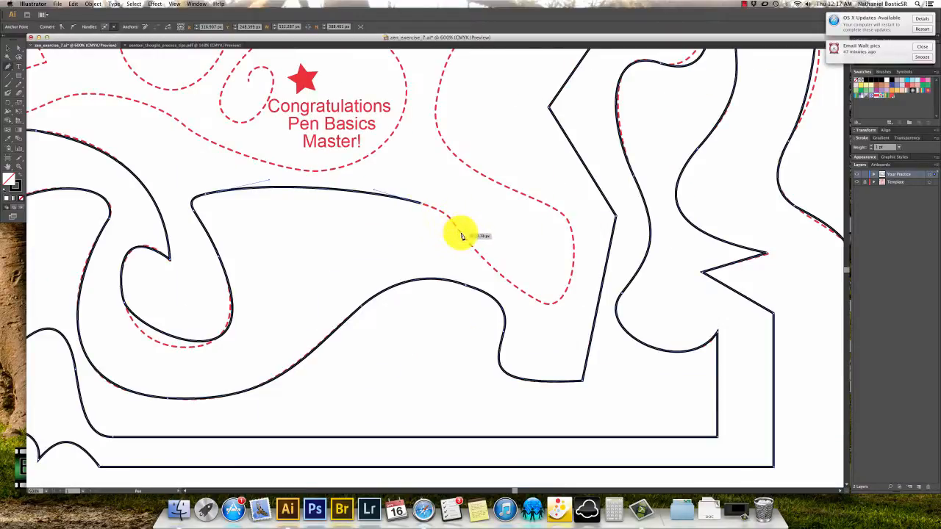
{"action": "left_click_drag", "start_coordinate": [462, 235], "coordinate": [468, 241]}
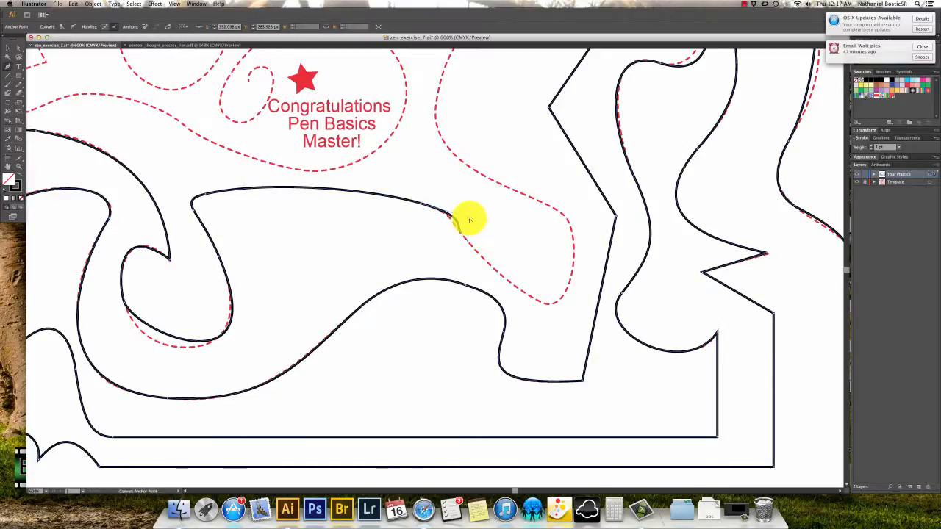
{"action": "left_click", "coordinate": [452, 213], "text": "alt"}
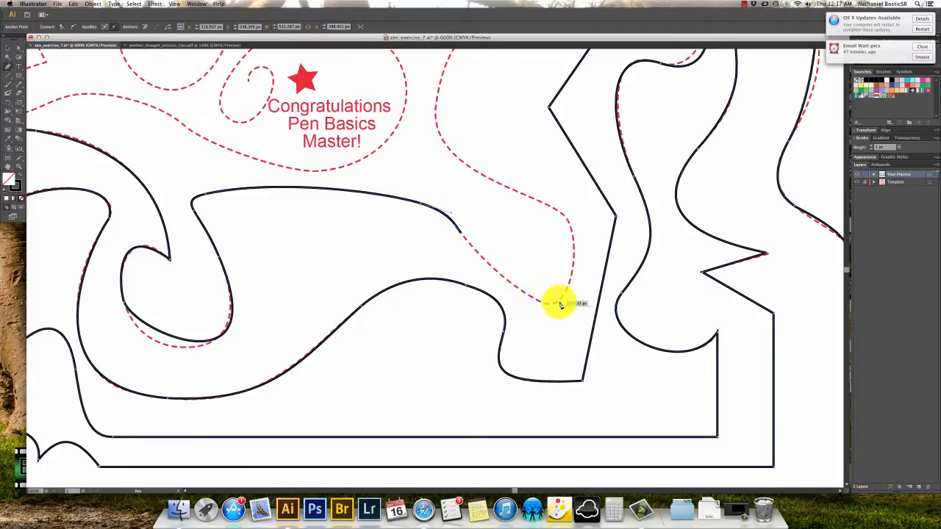
{"action": "left_click_drag", "start_coordinate": [564, 298], "coordinate": [580, 262]}
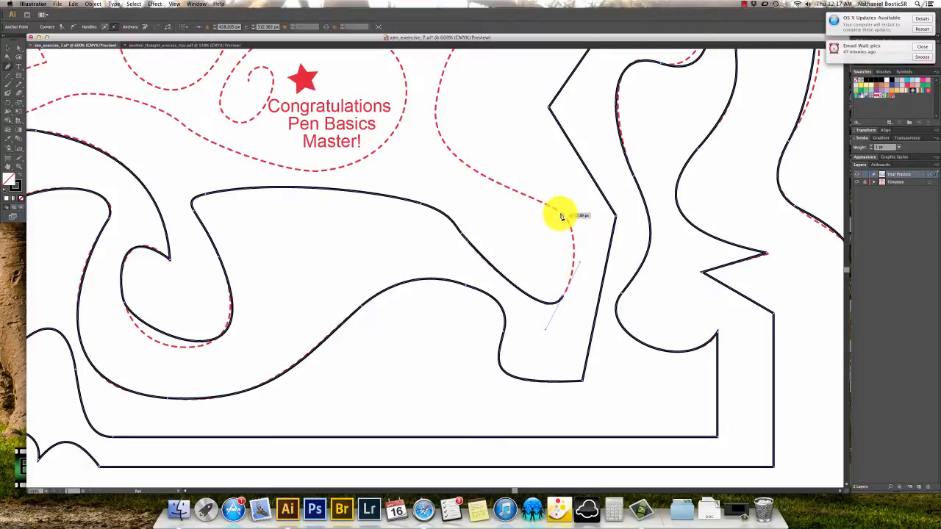
{"action": "left_click_drag", "start_coordinate": [555, 211], "coordinate": [558, 328]}
{"action": "key", "text": "space"}
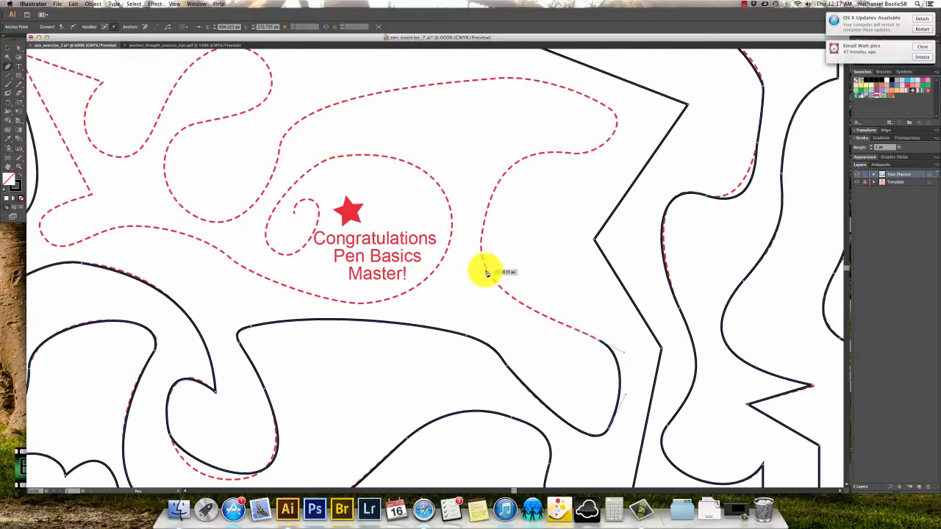
Continue the path up the wavy wall to the right of the Congratulations text with two curved segments
{"action": "left_click_drag", "start_coordinate": [486, 272], "coordinate": [472, 236]}
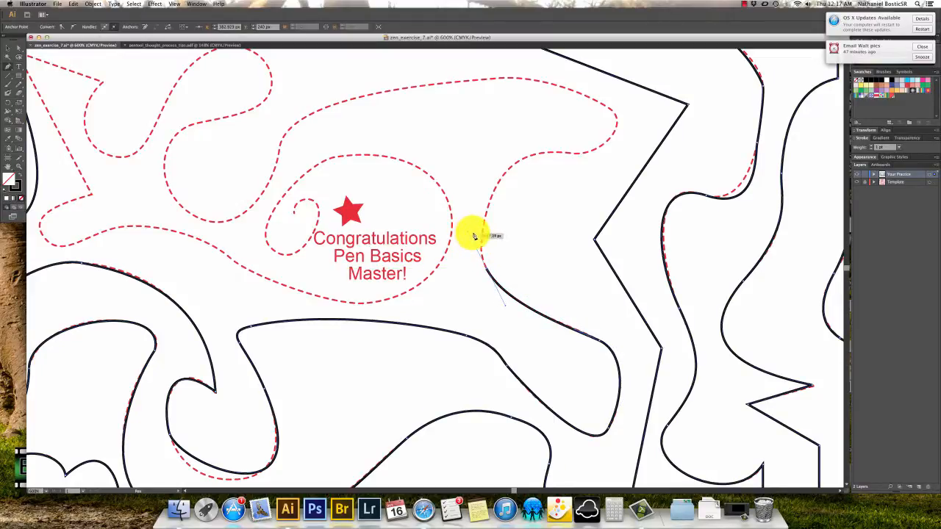
{"action": "left_click_drag", "start_coordinate": [487, 195], "coordinate": [449, 264]}
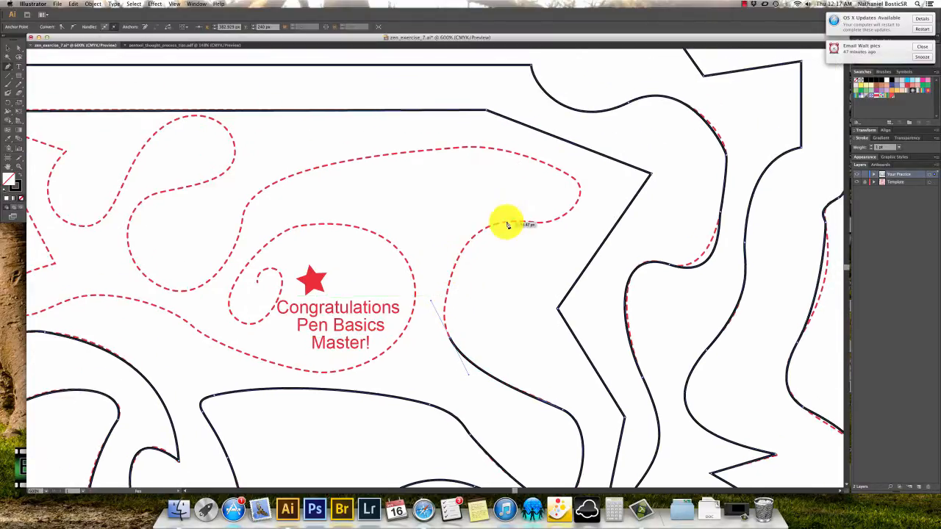
{"action": "left_click_drag", "start_coordinate": [507, 224], "coordinate": [551, 218]}
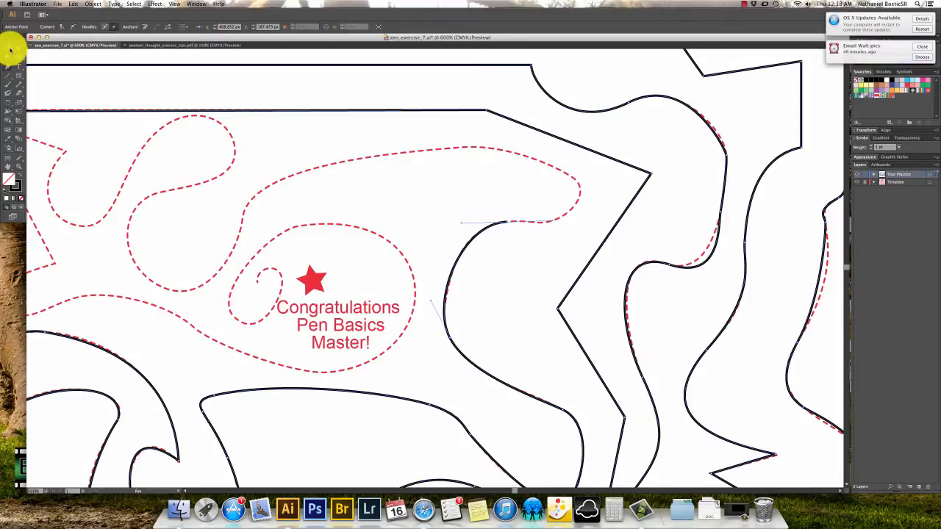
Use the Direct Selection tool to adjust the handles at both cusps of the lower cloud's middle arc so it fits the dashed outline
{"action": "left_click_drag", "start_coordinate": [267, 245], "coordinate": [324, 195]}
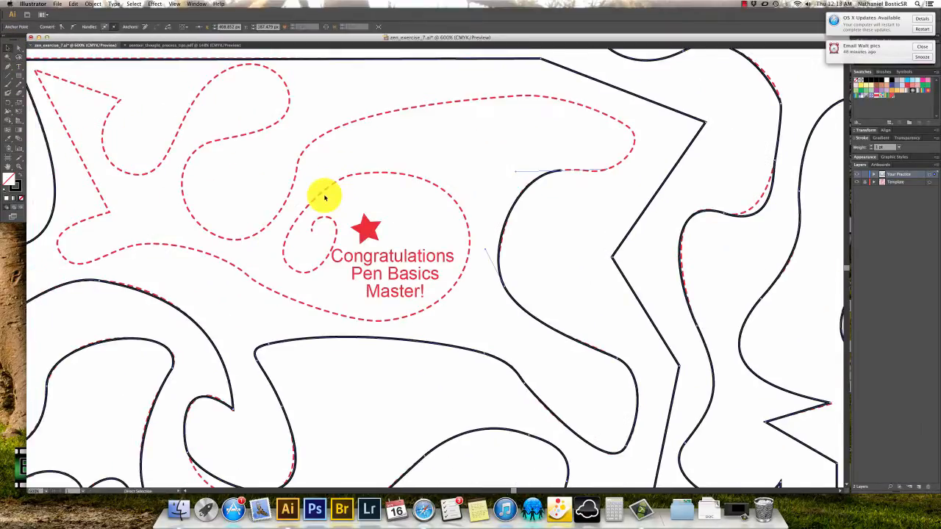
{"action": "key", "text": "super+0"}
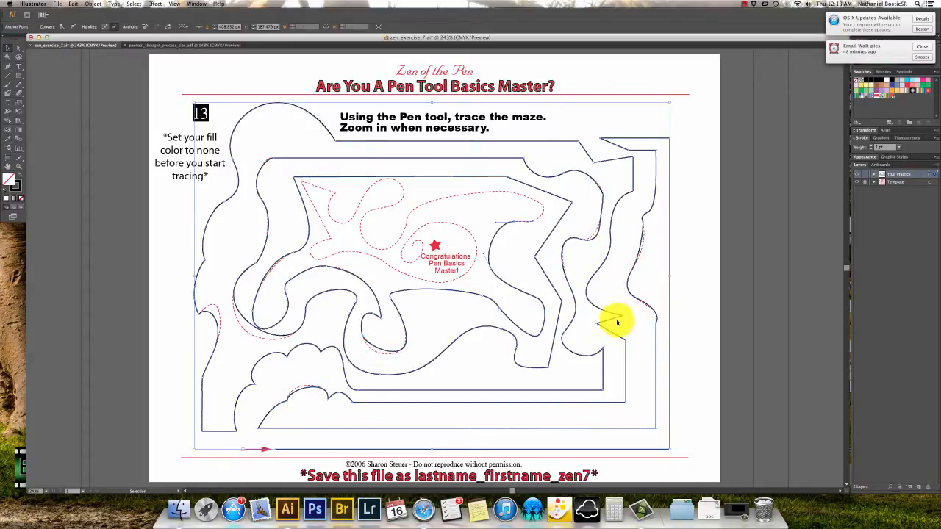
{"action": "left_click", "coordinate": [17, 48]}
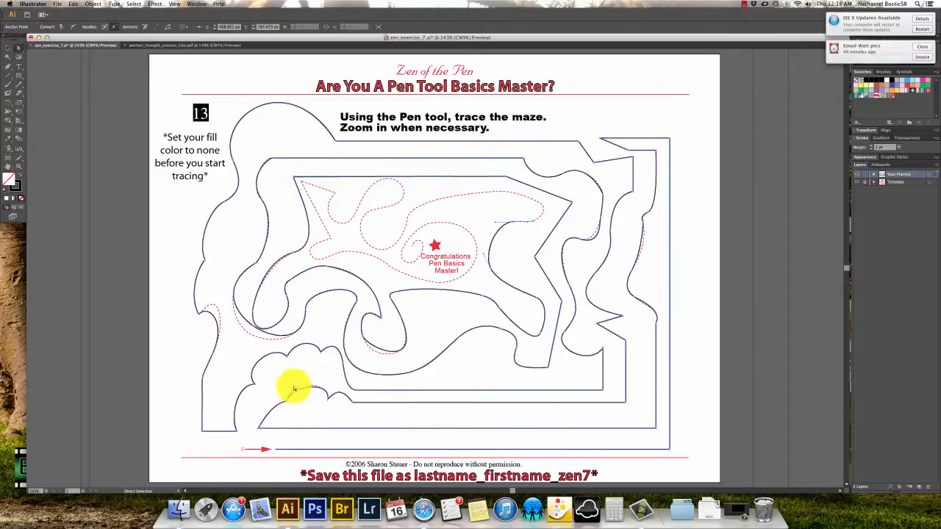
{"action": "key", "text": "v"}
{"action": "key", "text": "super+equal"}
{"action": "key", "text": "super+equal"}
{"action": "key", "text": "super+equal"}
{"action": "key", "text": "super+equal"}
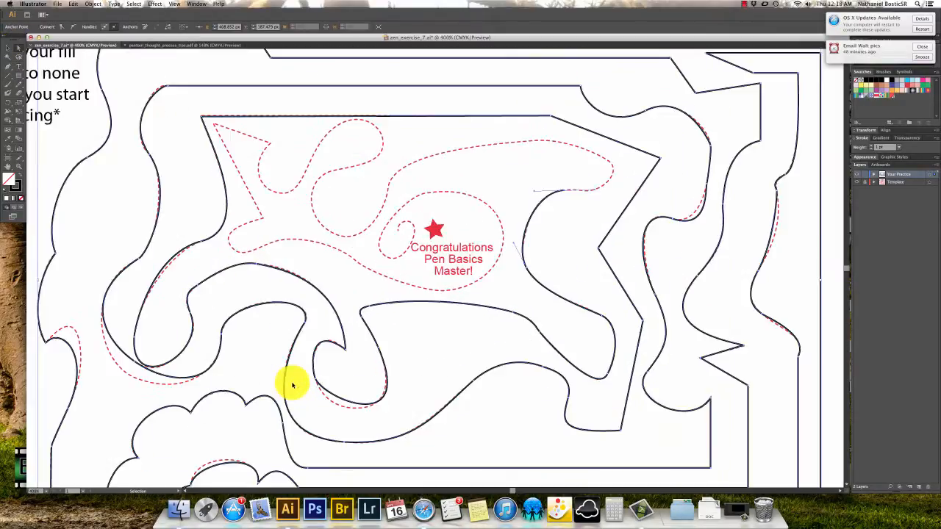
{"action": "mouse_move", "coordinate": [290, 439]}
{"action": "left_mouse_down"}
{"action": "mouse_move", "coordinate": [380, 360]}
{"action": "mouse_move", "coordinate": [405, 301]}
{"action": "left_mouse_up"}
{"action": "left_click_drag", "start_coordinate": [378, 380], "coordinate": [390, 345]}
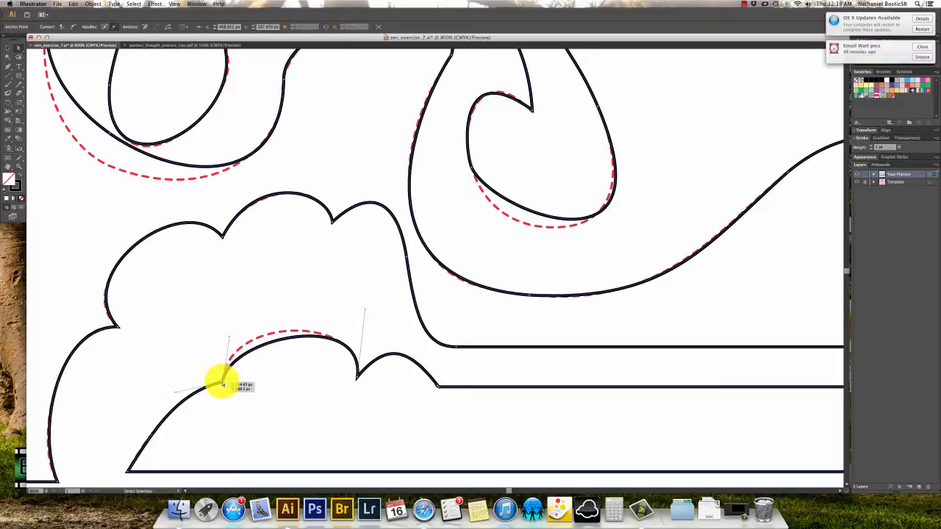
{"action": "left_click", "coordinate": [223, 383]}
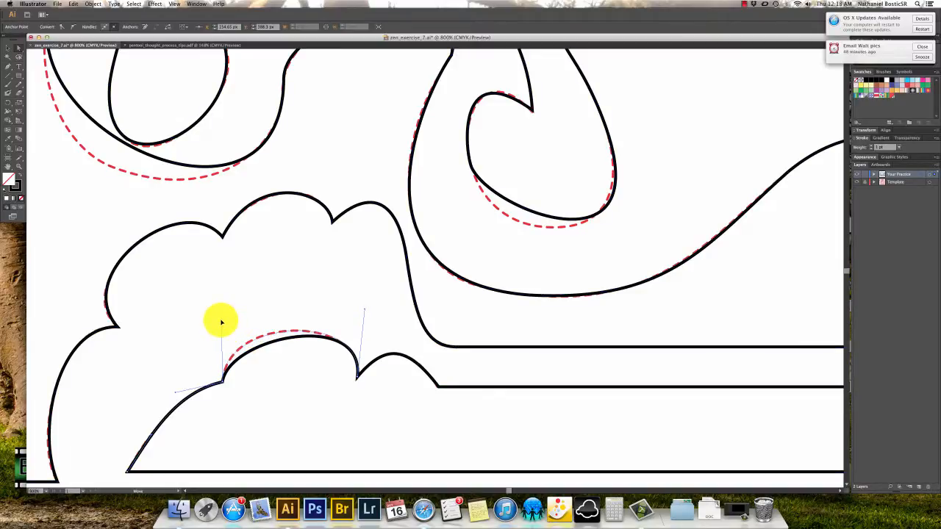
{"action": "left_click_drag", "start_coordinate": [225, 319], "coordinate": [224, 317]}
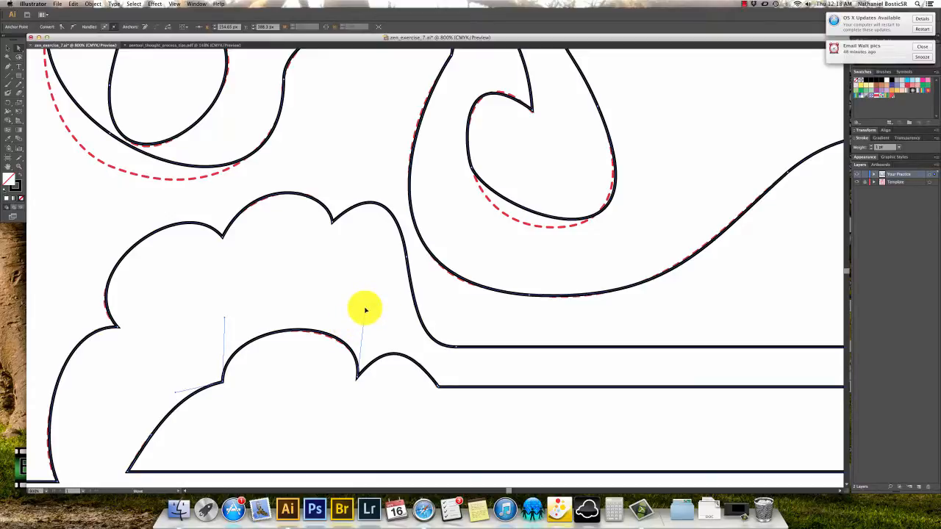
{"action": "left_click_drag", "start_coordinate": [365, 310], "coordinate": [364, 315]}
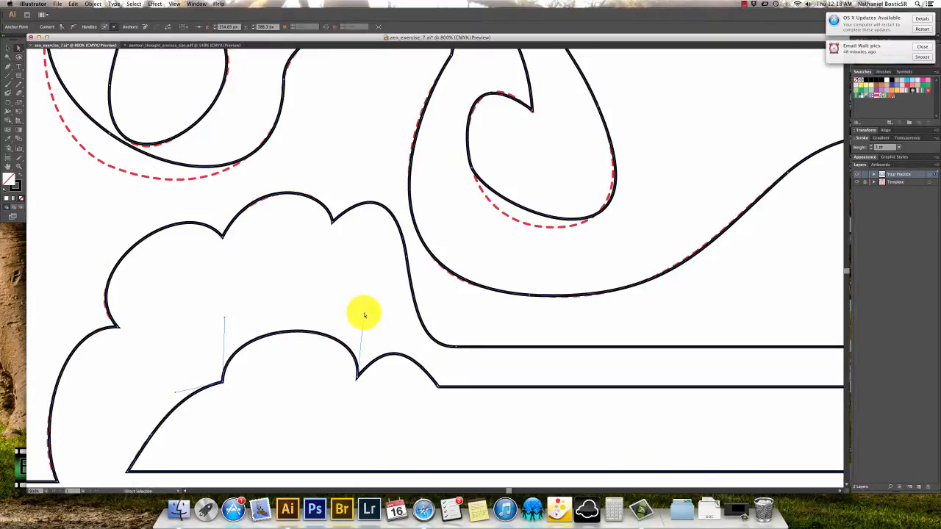
Move the bottom-left anchor of the large U-bend above the cloud onto the dashed outline and fine-tune its lower direction handle
{"action": "left_click_drag", "start_coordinate": [504, 326], "coordinate": [414, 365]}
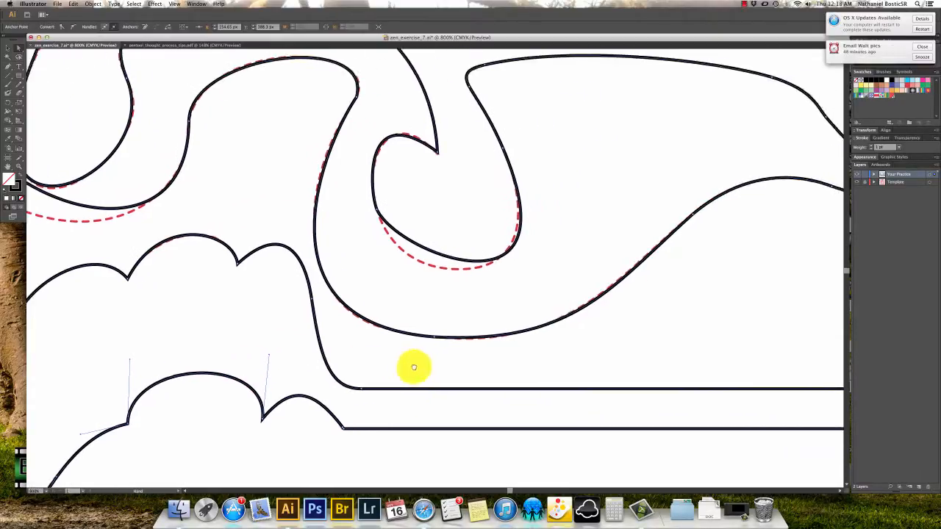
{"action": "left_click_drag", "start_coordinate": [402, 317], "coordinate": [384, 326]}
{"action": "left_click", "coordinate": [390, 307]}
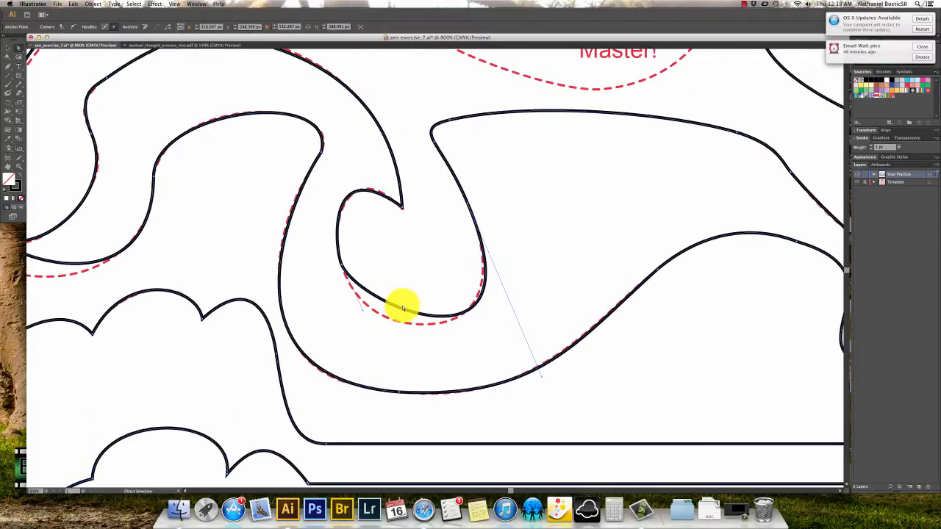
{"action": "left_click_drag", "start_coordinate": [225, 307], "coordinate": [454, 301]}
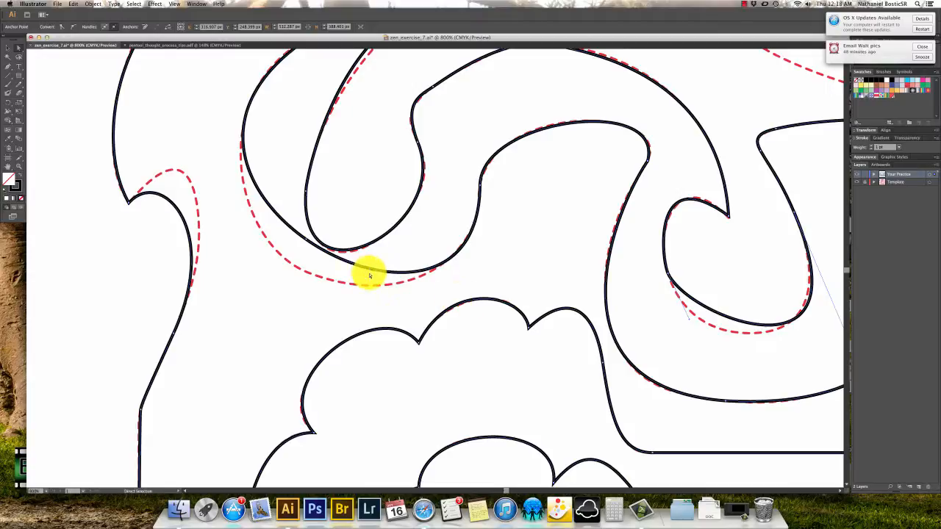
{"action": "left_click", "coordinate": [304, 244]}
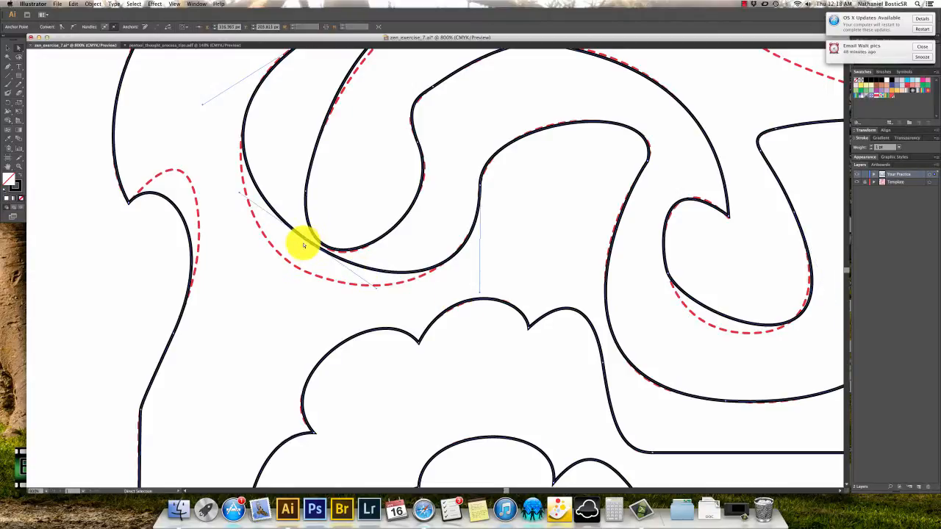
{"action": "left_click_drag", "start_coordinate": [308, 243], "coordinate": [287, 263]}
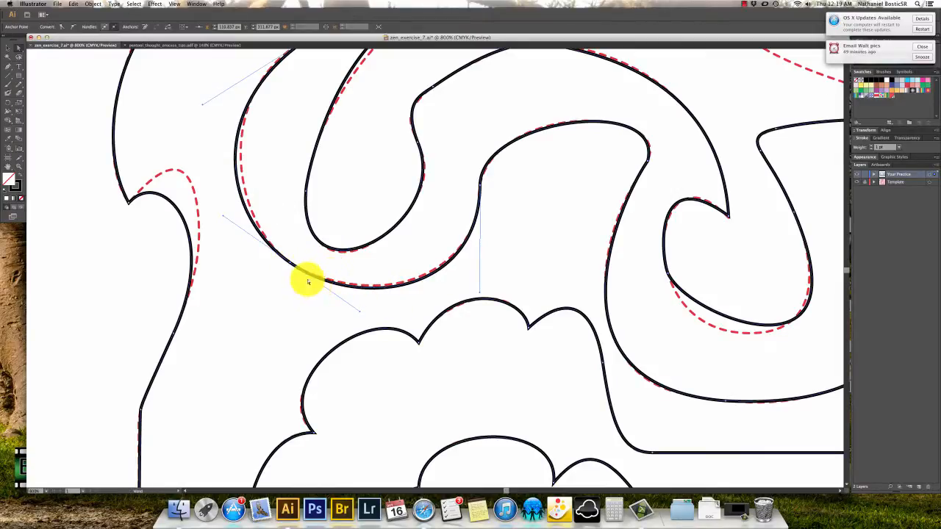
{"action": "scroll", "coordinate": [309, 280], "scroll_direction": "up", "scroll_amount": 3}
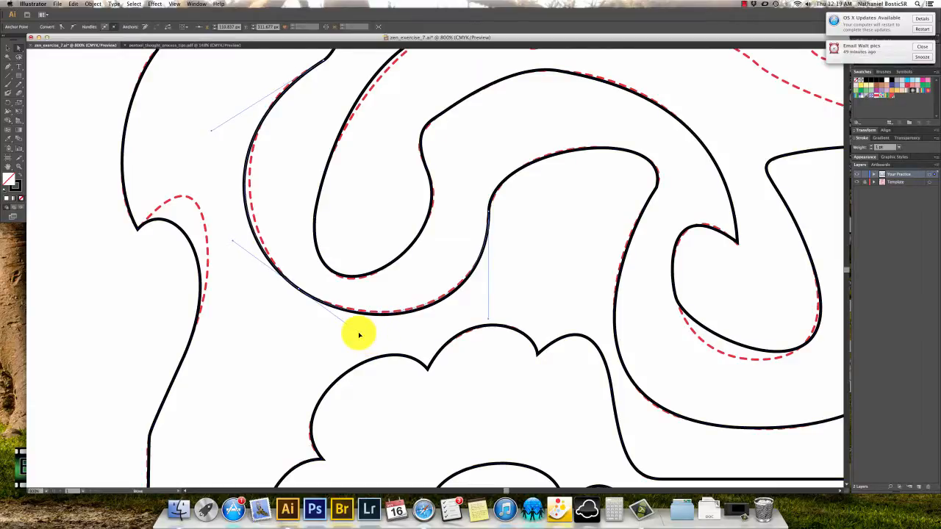
{"action": "left_click_drag", "start_coordinate": [360, 335], "coordinate": [357, 331]}
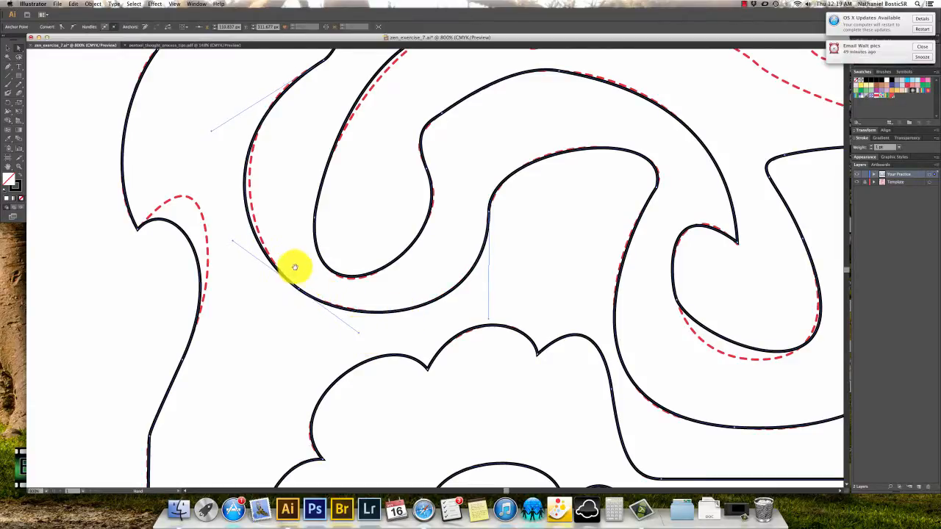
Try to reshape the bump on the far-left wall by moving its cusp's direction handle, and undo the change
{"action": "left_click_drag", "start_coordinate": [294, 267], "coordinate": [391, 336]}
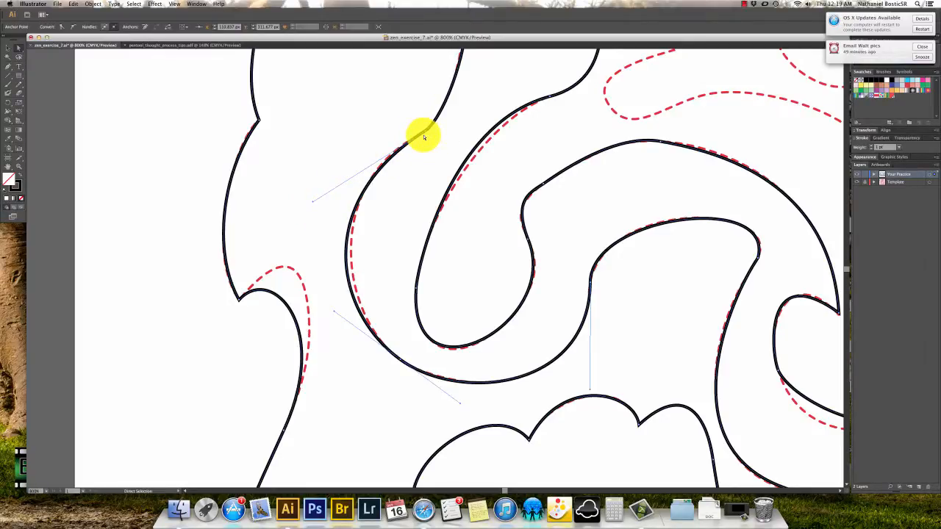
{"action": "left_click", "coordinate": [240, 302]}
{"action": "left_click_drag", "start_coordinate": [240, 302], "coordinate": [265, 330]}
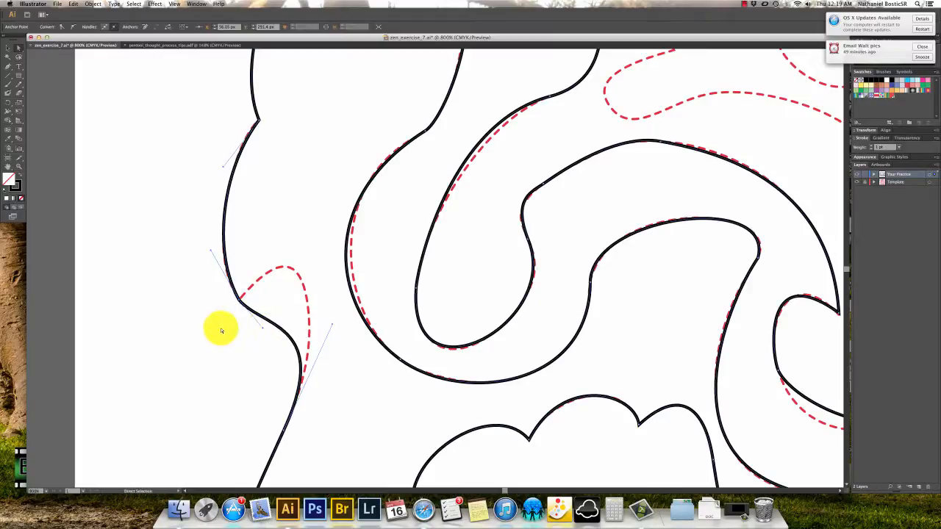
{"action": "left_click", "coordinate": [222, 330]}
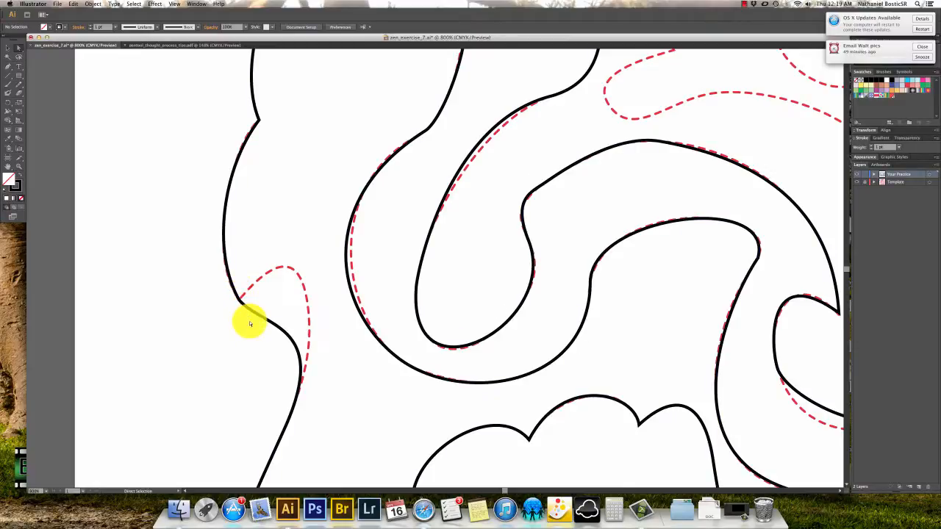
{"action": "key", "text": "super+z"}
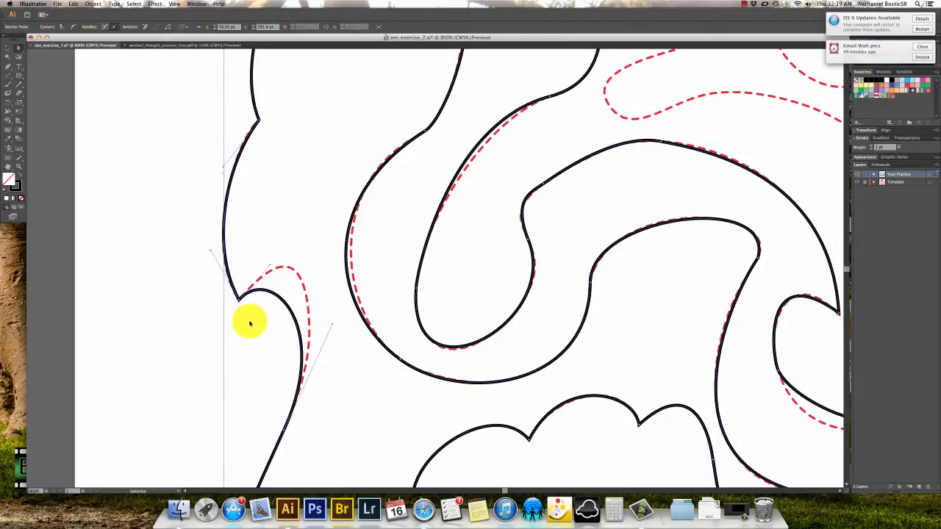
{"action": "key", "text": "super+z"}
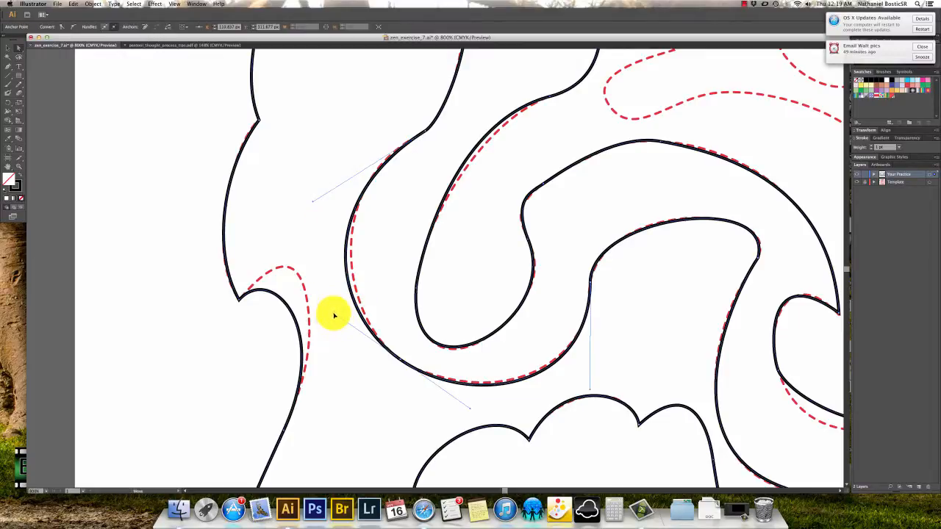
Adjust the direction handles along the large outer U-bend above the cloud so both of its curves follow the dashed outline
{"action": "left_click_drag", "start_coordinate": [342, 321], "coordinate": [342, 321]}
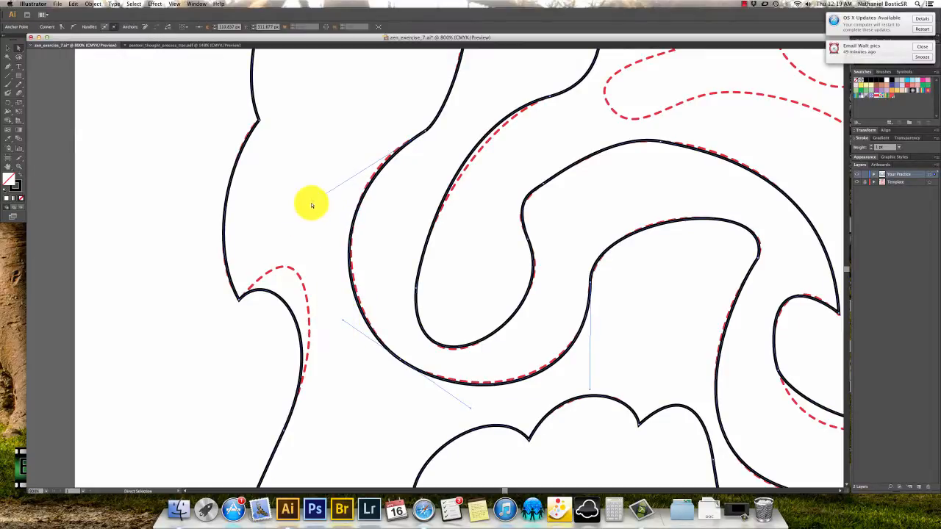
{"action": "mouse_move", "coordinate": [314, 204]}
{"action": "left_mouse_down"}
{"action": "mouse_move", "coordinate": [320, 197]}
{"action": "mouse_move", "coordinate": [309, 194]}
{"action": "left_mouse_up"}
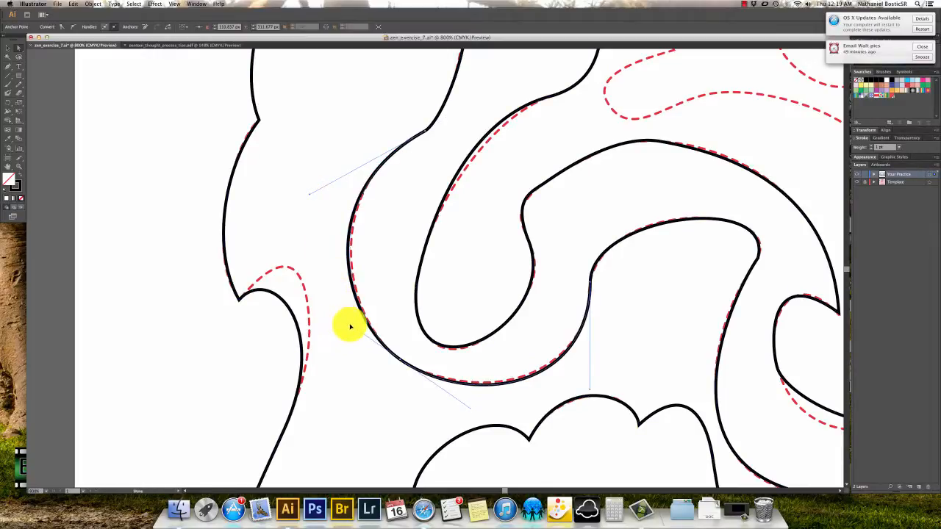
{"action": "left_click_drag", "start_coordinate": [348, 325], "coordinate": [350, 327]}
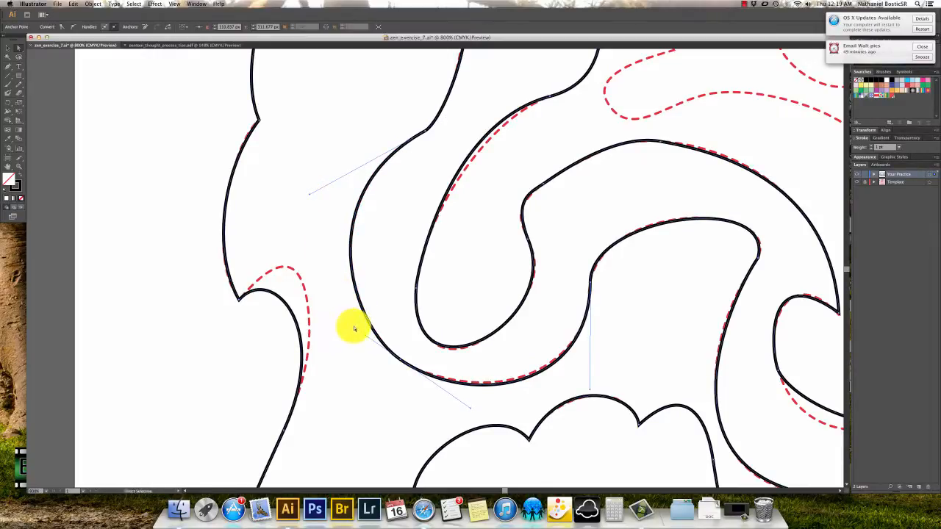
{"action": "left_click", "coordinate": [591, 388]}
{"action": "key", "text": "super+z"}
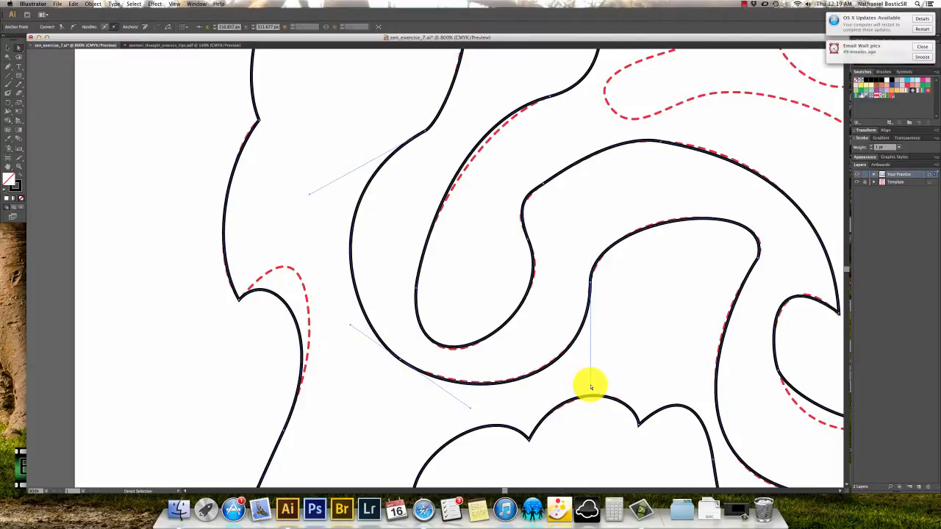
{"action": "left_click_drag", "start_coordinate": [590, 387], "coordinate": [590, 382]}
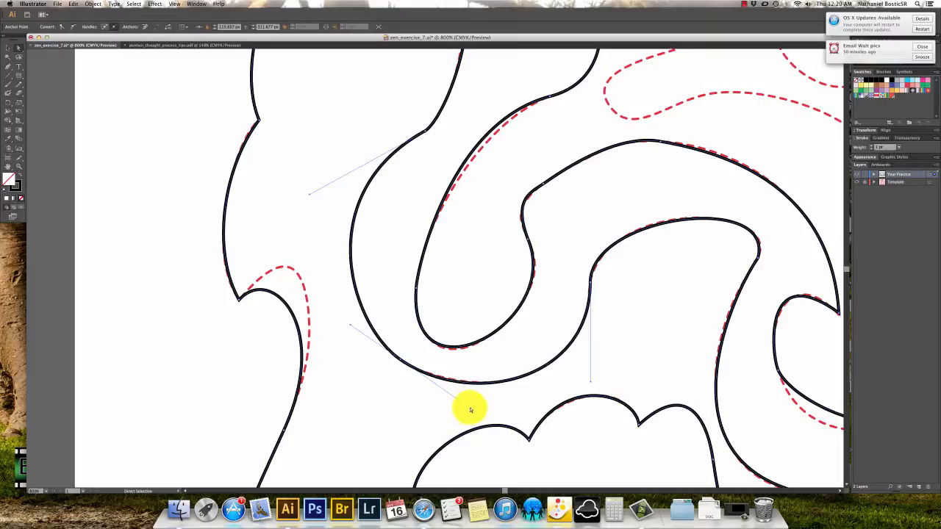
{"action": "left_click_drag", "start_coordinate": [470, 408], "coordinate": [468, 407]}
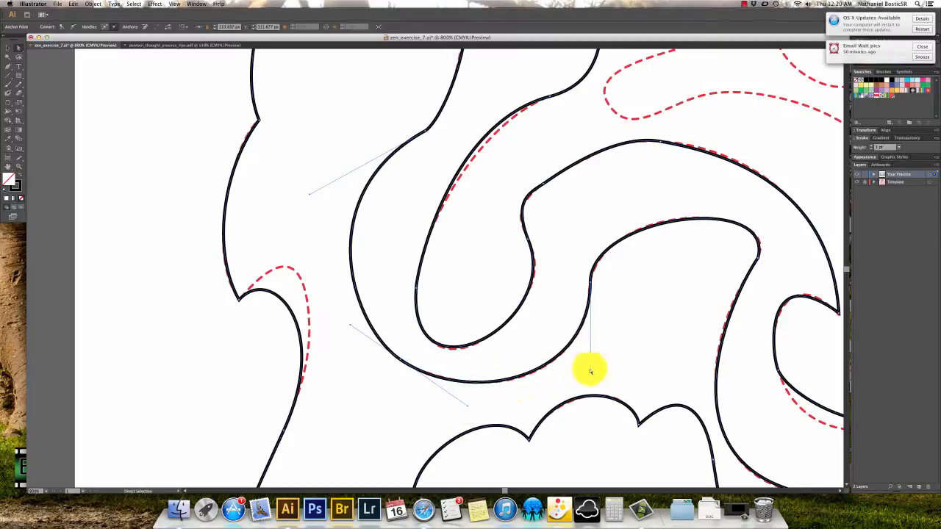
{"action": "left_click_drag", "start_coordinate": [590, 380], "coordinate": [590, 384]}
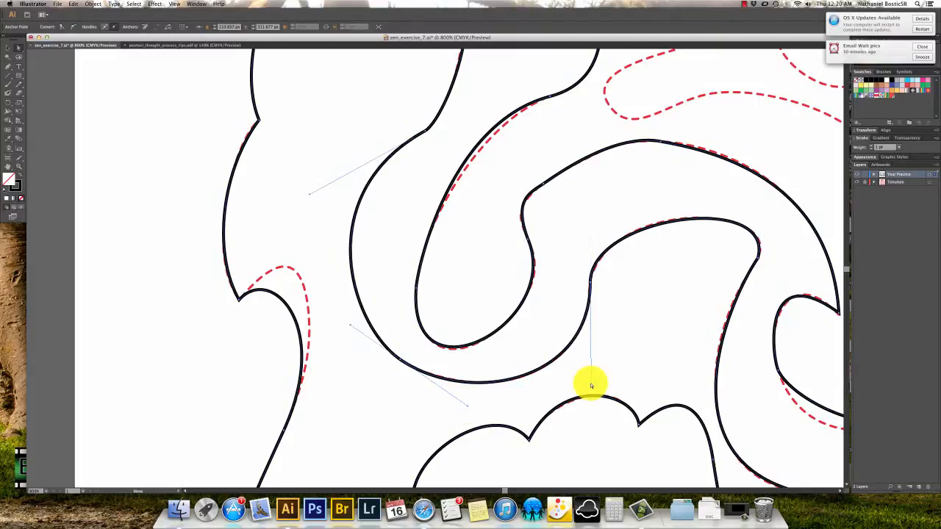
Adjust the two direction handles of the inner U-bend's bottom curve so it matches the dashed line
{"action": "left_click", "coordinate": [462, 343]}
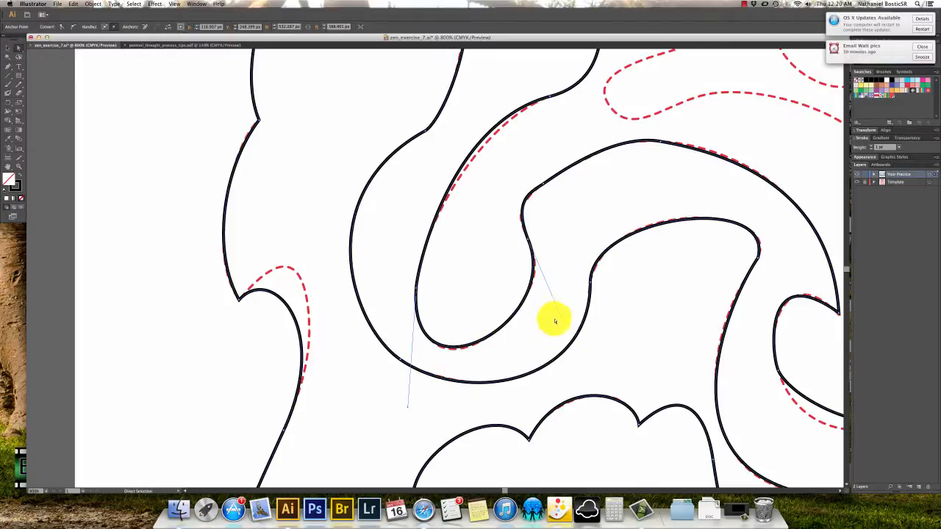
{"action": "left_click_drag", "start_coordinate": [563, 324], "coordinate": [566, 325]}
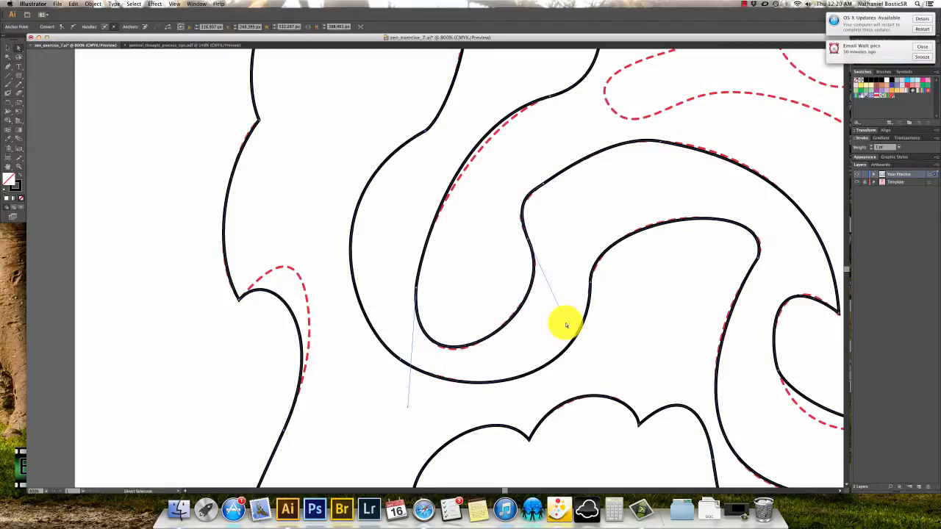
{"action": "left_click", "coordinate": [408, 410]}
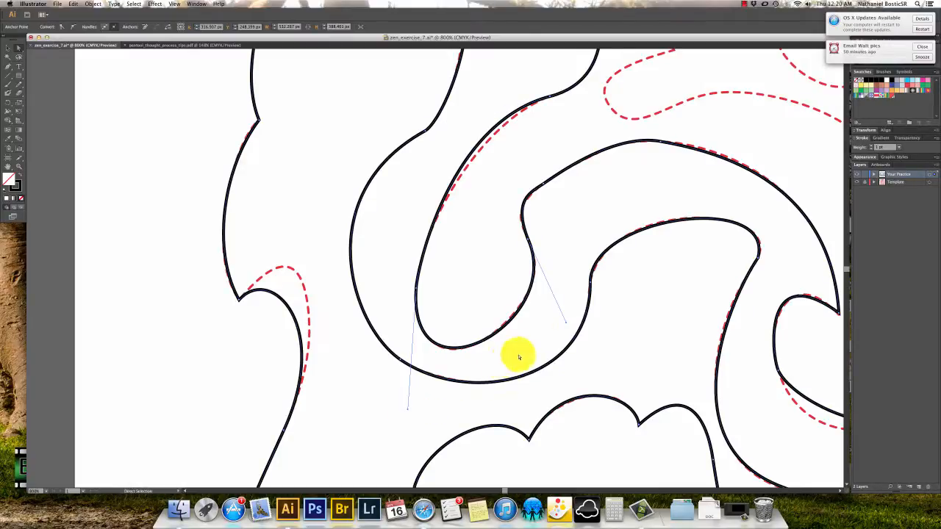
{"action": "left_click_drag", "start_coordinate": [567, 325], "coordinate": [564, 319]}
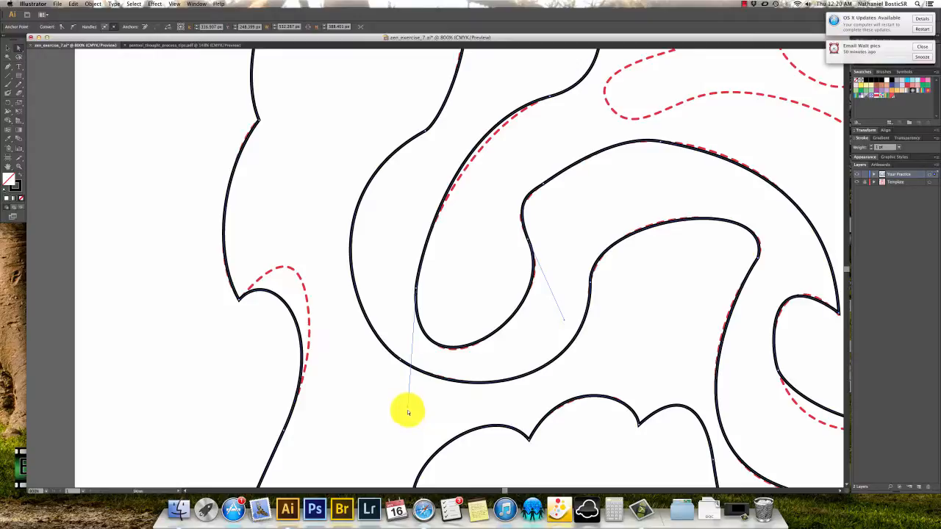
{"action": "left_click", "coordinate": [408, 414]}
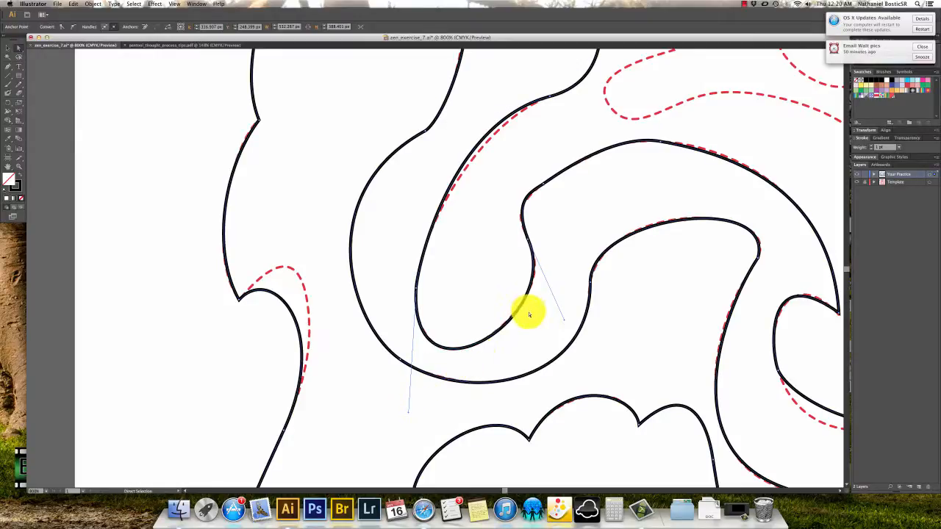
Shorten the lower-left direction handle of the anchor at the upper end of the inner U-bend's sloping left wall
{"action": "left_click_drag", "start_coordinate": [487, 211], "coordinate": [447, 308]}
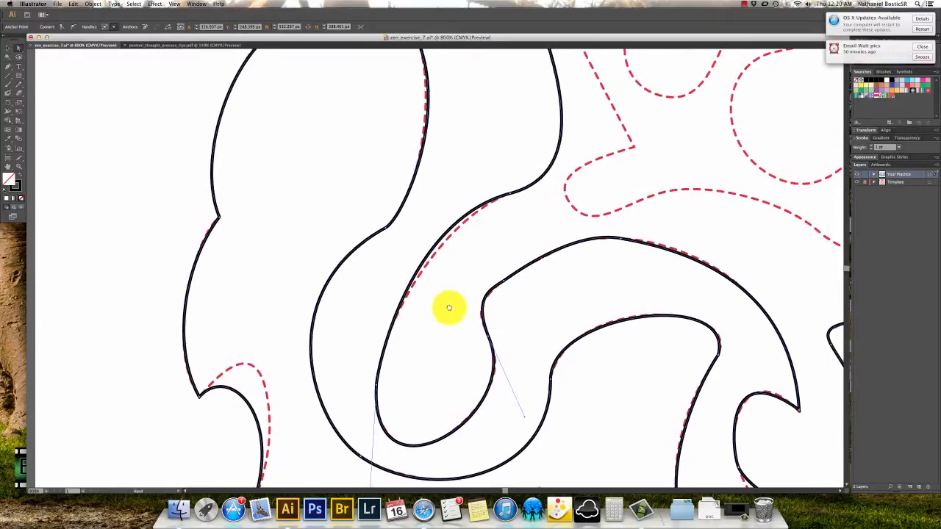
{"action": "left_click", "coordinate": [511, 195]}
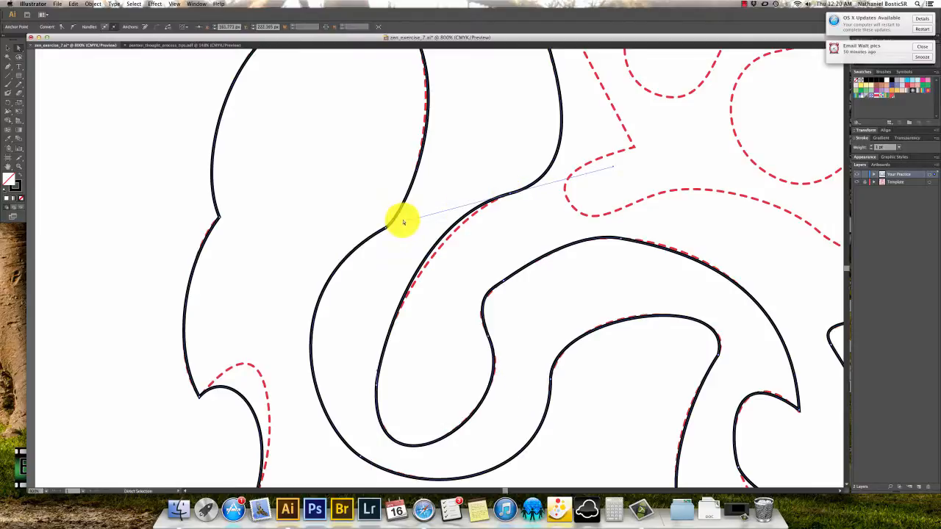
{"action": "mouse_move", "coordinate": [408, 222]}
{"action": "left_mouse_down"}
{"action": "mouse_move", "coordinate": [423, 219]}
{"action": "mouse_move", "coordinate": [413, 220]}
{"action": "left_mouse_up"}
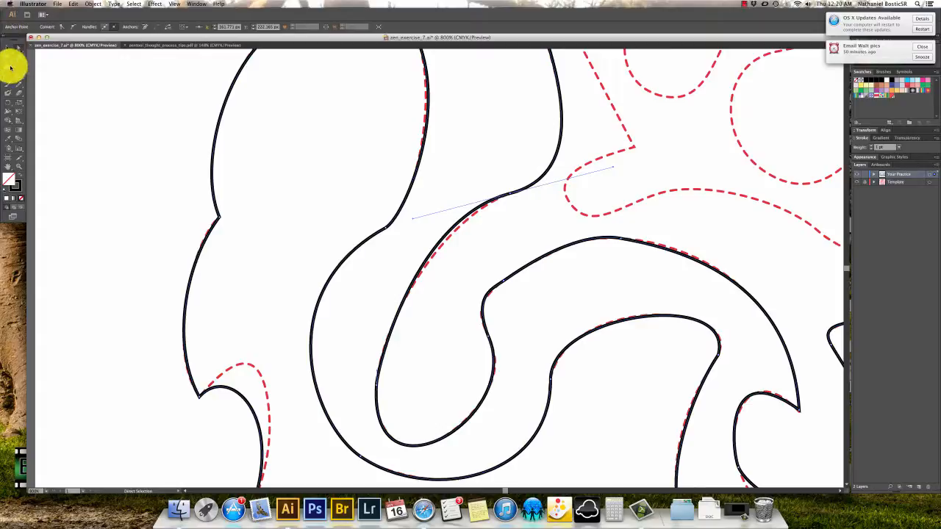
Add an anchor point midway along the inner U-bend's sloping left wall, then move it and adjust its lower handle to fit the dashes
{"action": "left_click_drag", "start_coordinate": [13, 63], "coordinate": [40, 77]}
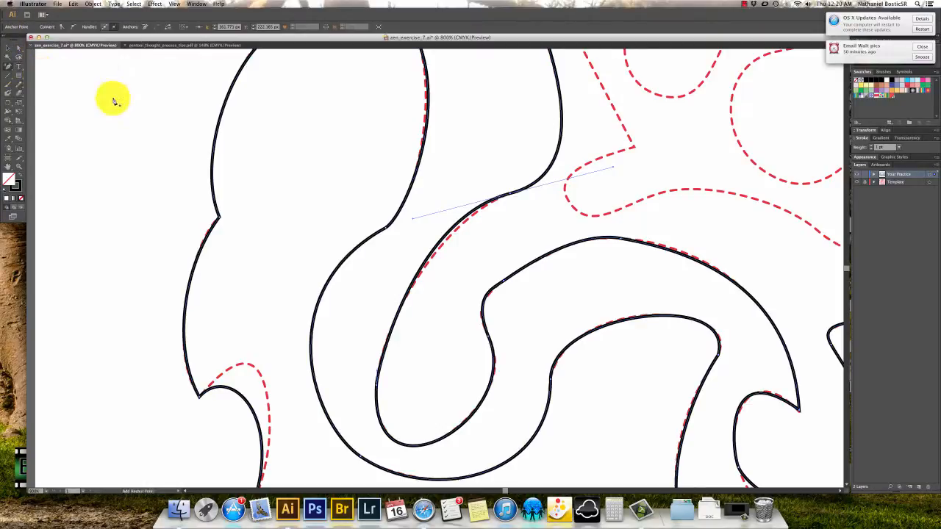
{"action": "left_click", "coordinate": [449, 235]}
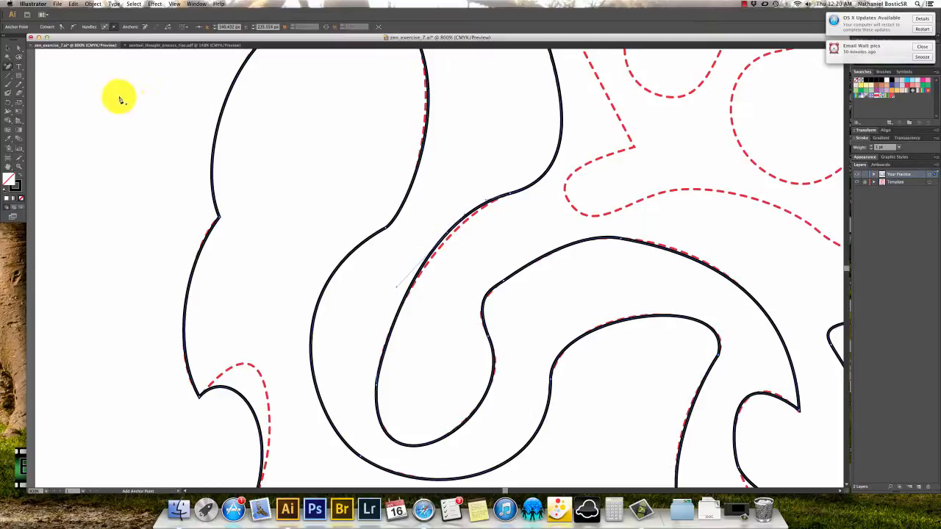
{"action": "left_click", "coordinate": [15, 47]}
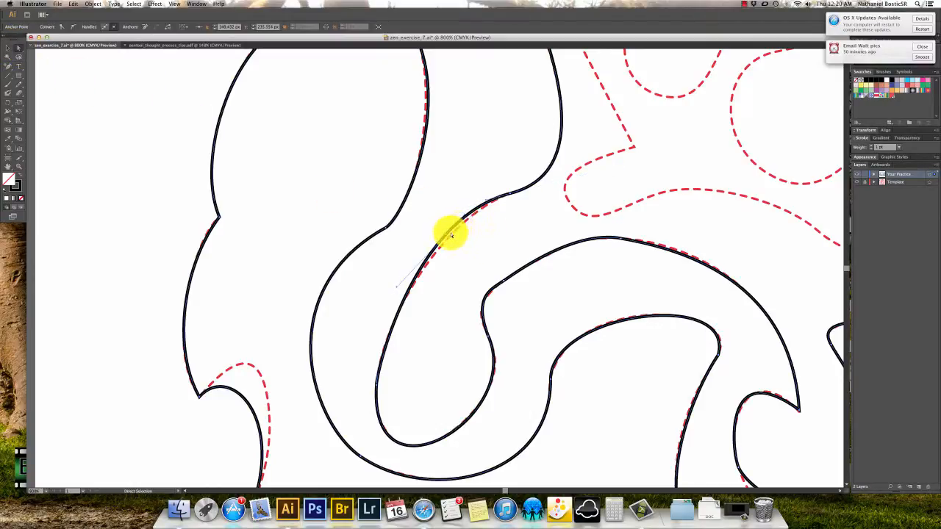
{"action": "left_click_drag", "start_coordinate": [449, 235], "coordinate": [448, 235]}
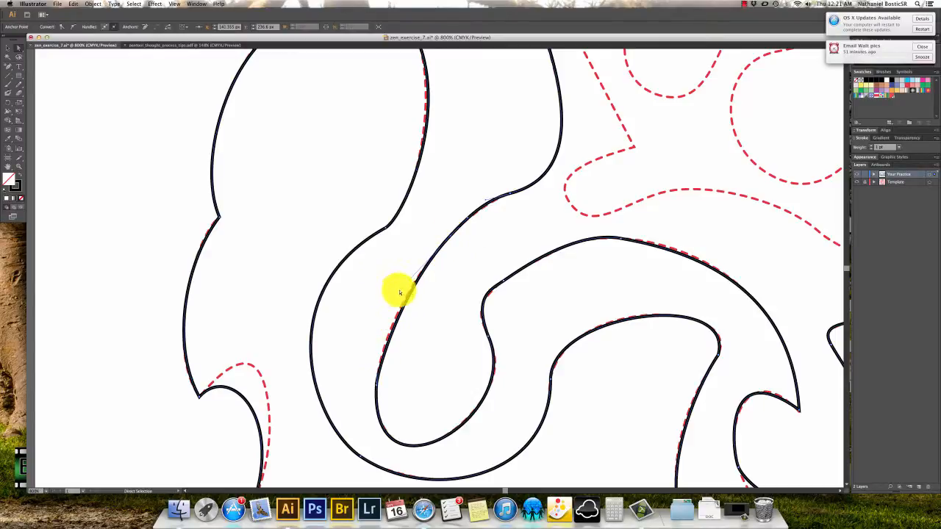
{"action": "left_click", "coordinate": [369, 322]}
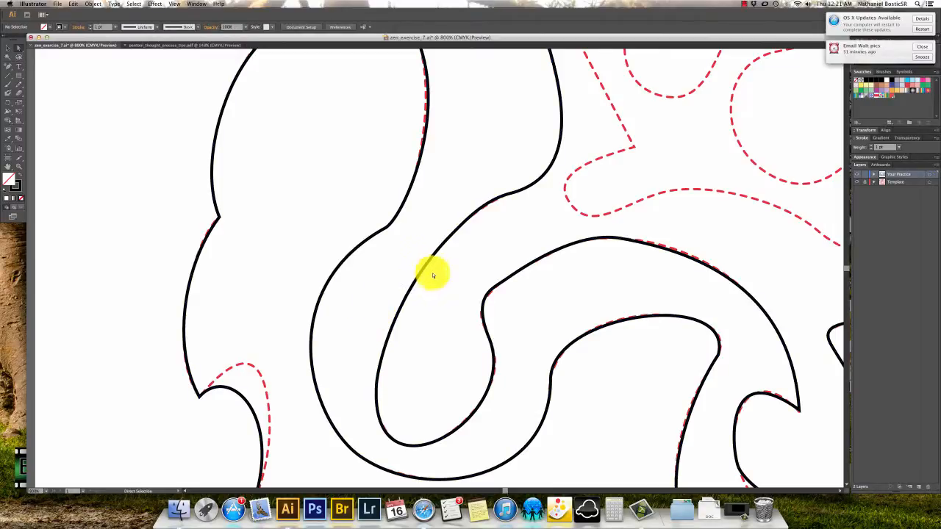